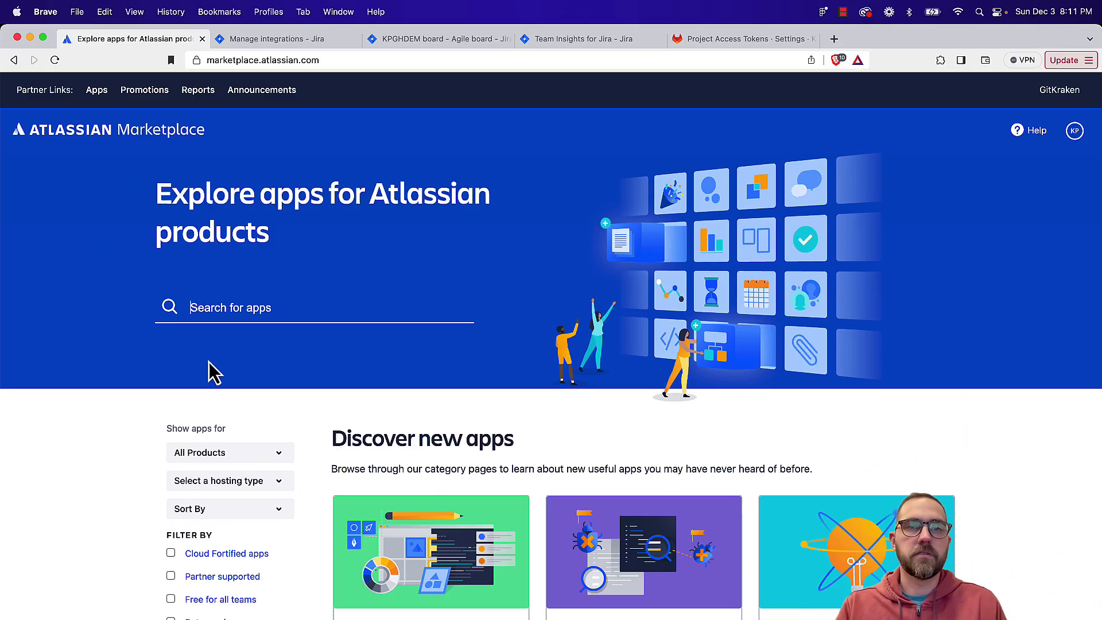
Search the Marketplace for 'git integration' and open the Git Integration for Jira app page.
{"action": "type", "text": "git integration"}
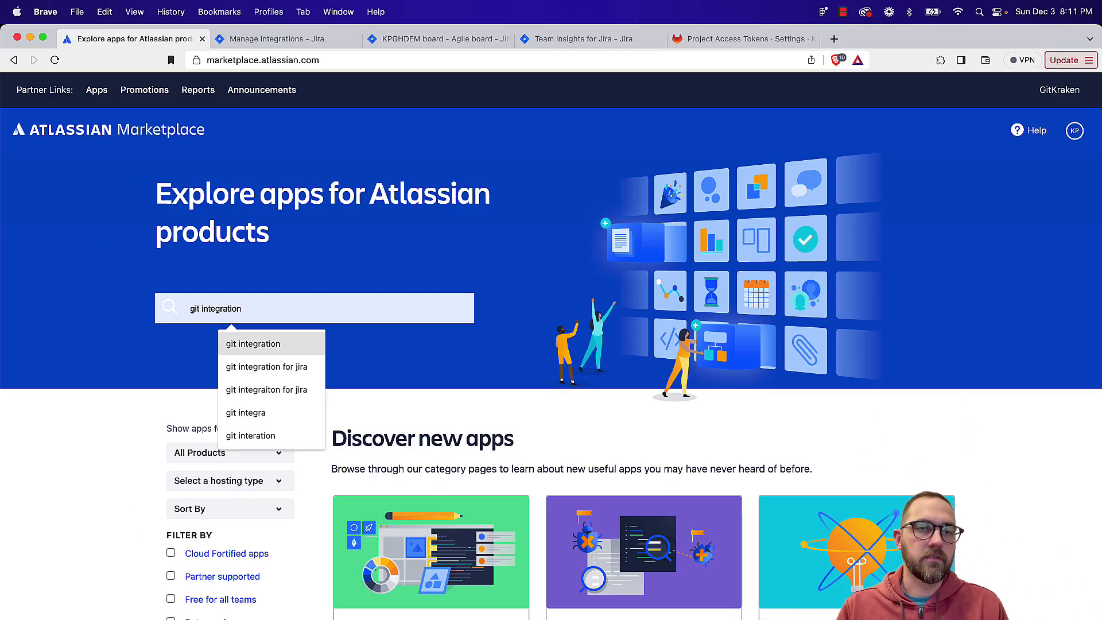
{"action": "key", "text": "Return"}
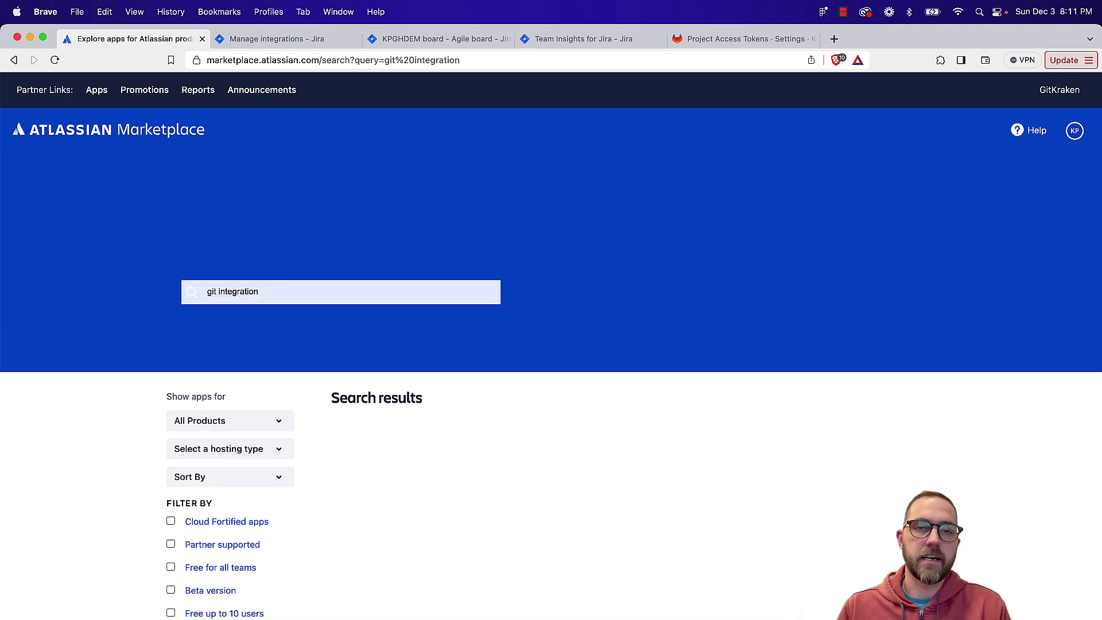
{"action": "left_click", "coordinate": [469, 303]}
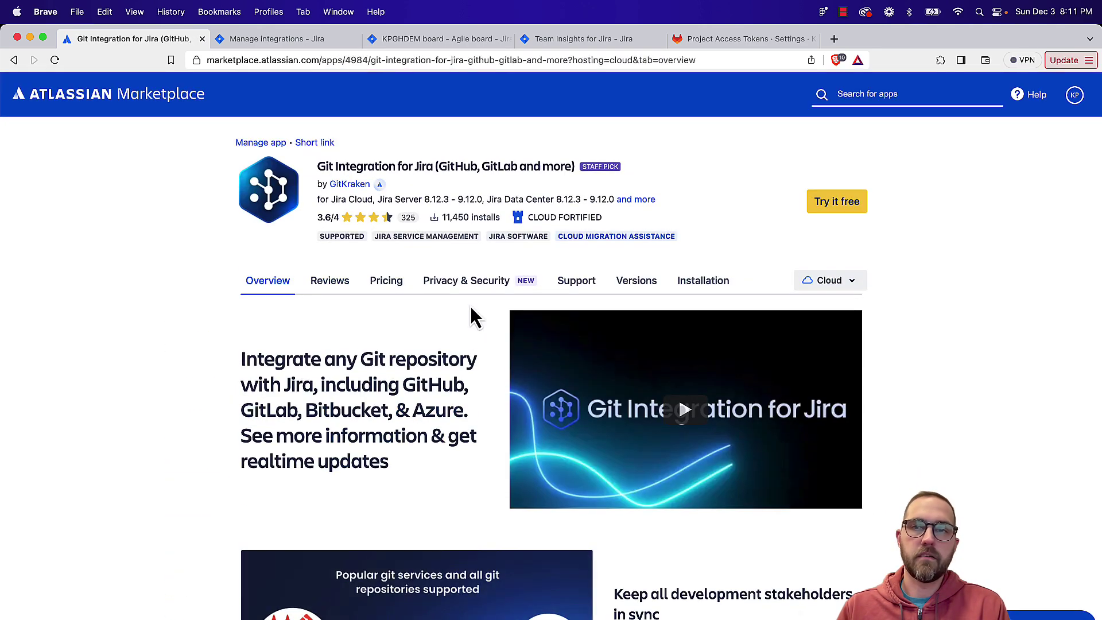
Start the app's free trial on the kpdem222 site.
{"action": "left_click", "coordinate": [845, 204]}
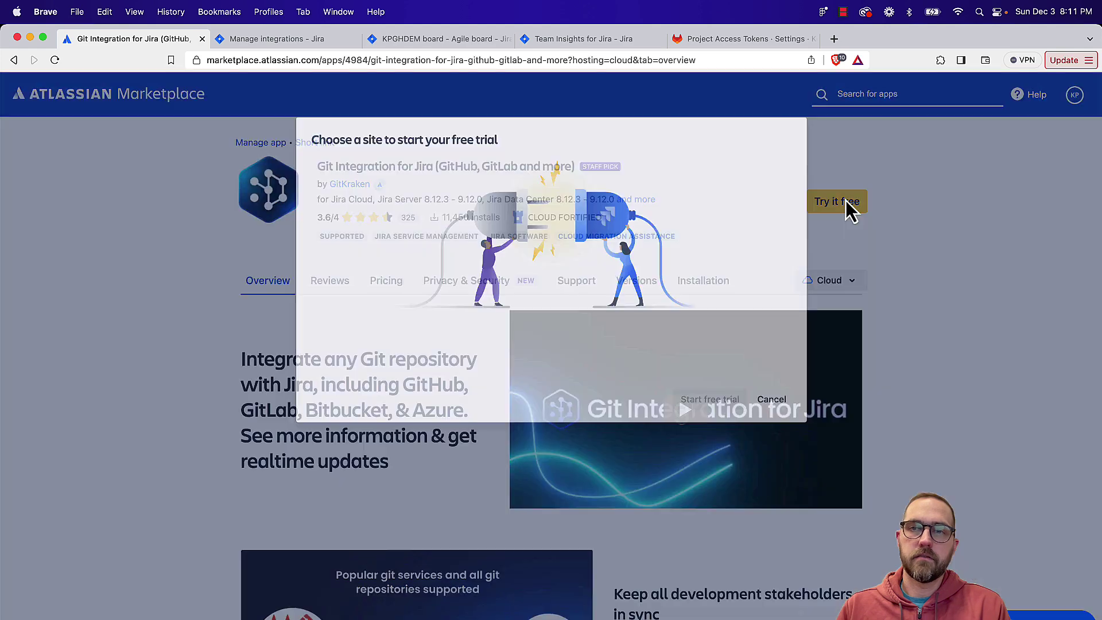
{"action": "left_click", "coordinate": [508, 350]}
{"action": "scroll", "coordinate": [514, 452], "scroll_direction": "down", "scroll_amount": 3}
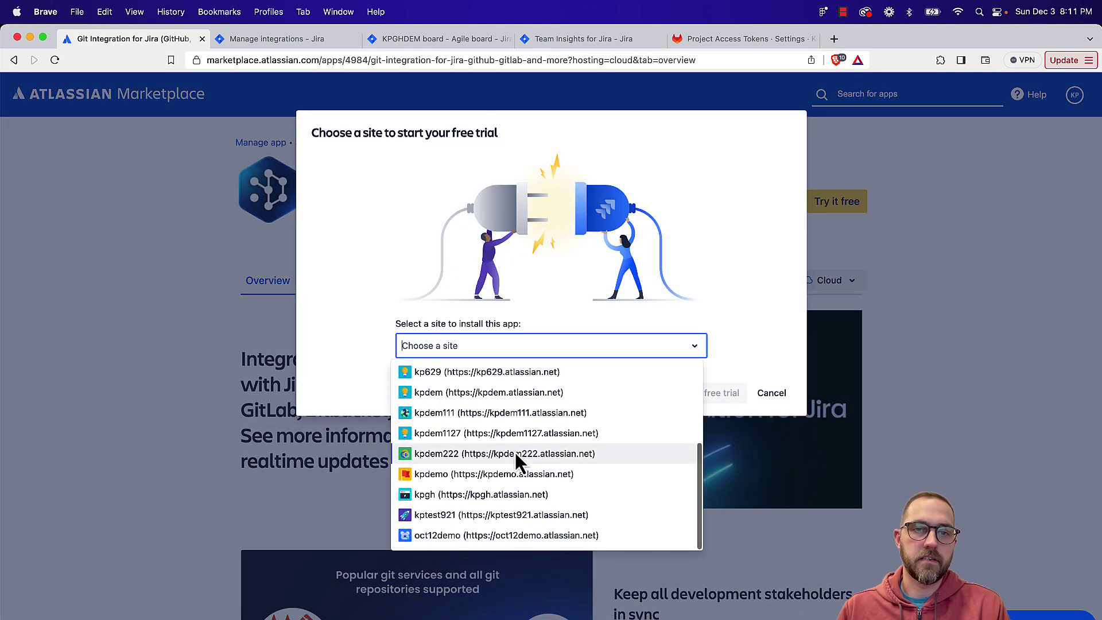
{"action": "left_click", "coordinate": [515, 452]}
{"action": "left_click", "coordinate": [712, 450]}
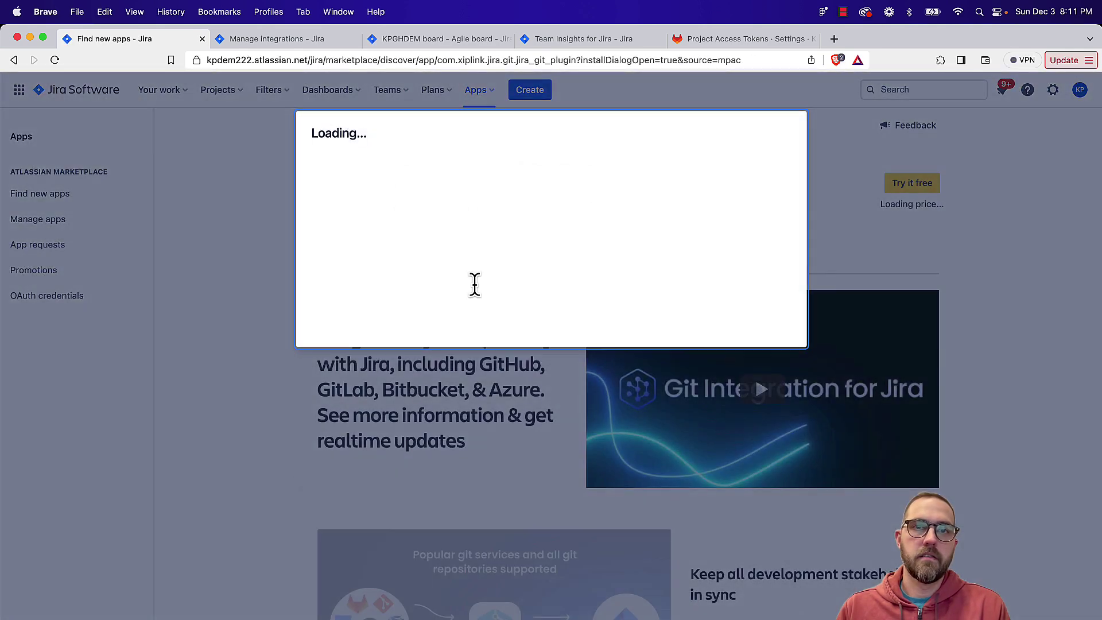
Confirm adding Git Integration for Jira, then reach its Manage integrations page from the KPDEM board.
{"action": "left_click", "coordinate": [706, 488]}
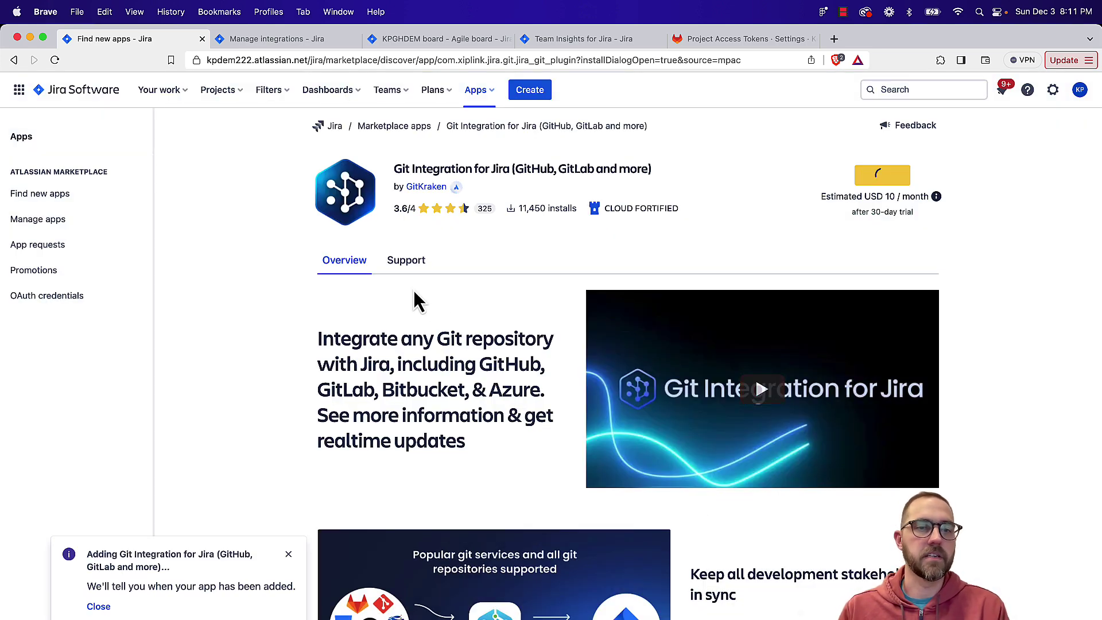
{"action": "left_click", "coordinate": [322, 38]}
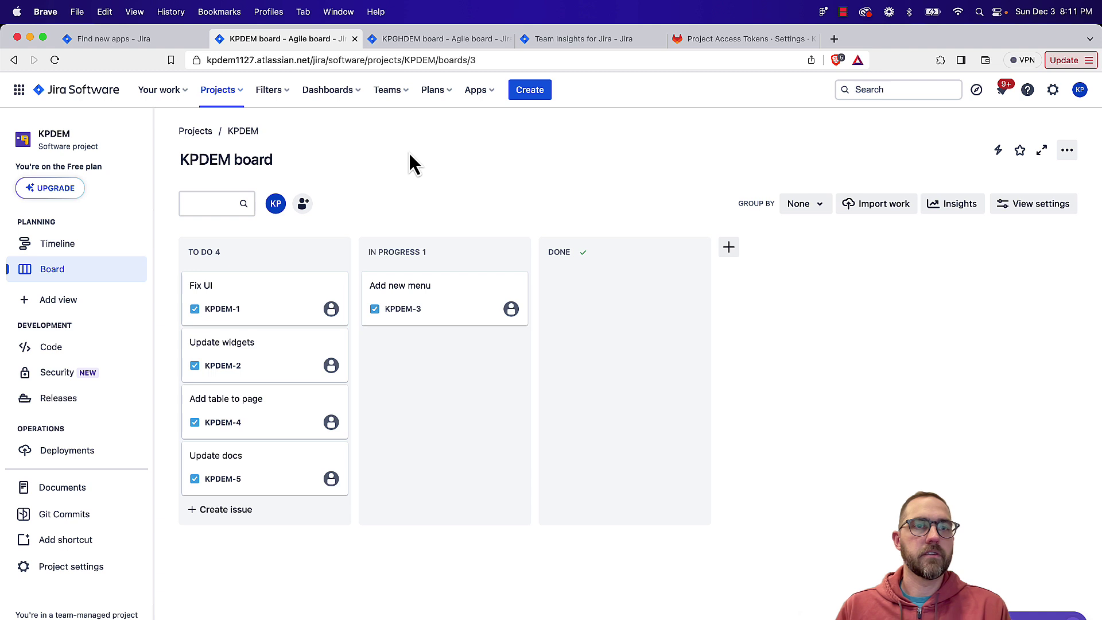
{"action": "left_click", "coordinate": [485, 92]}
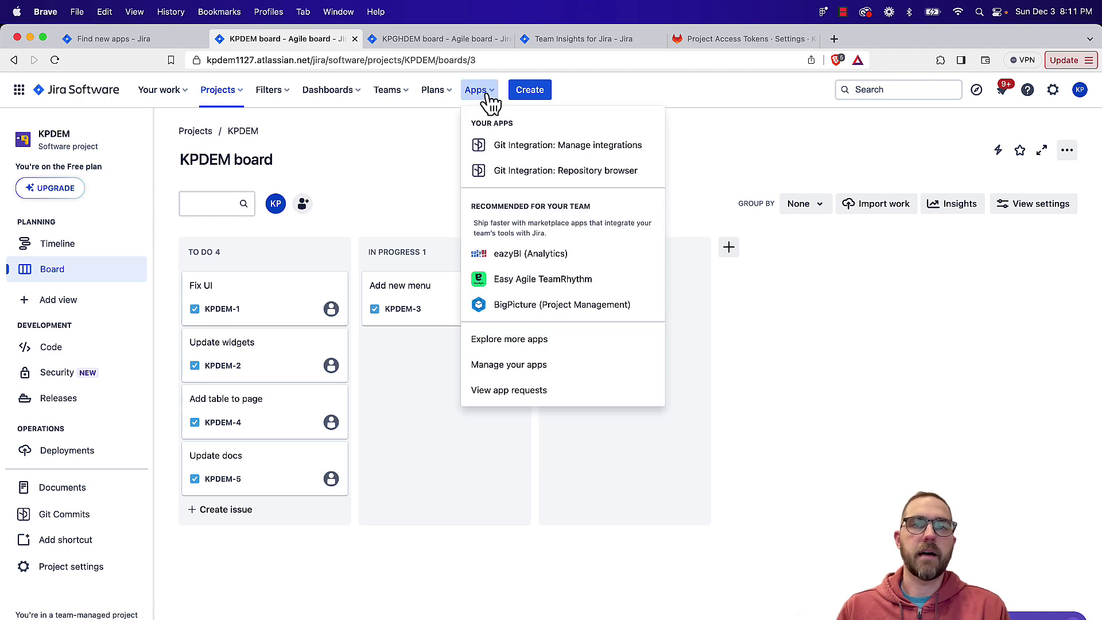
{"action": "left_click", "coordinate": [524, 151]}
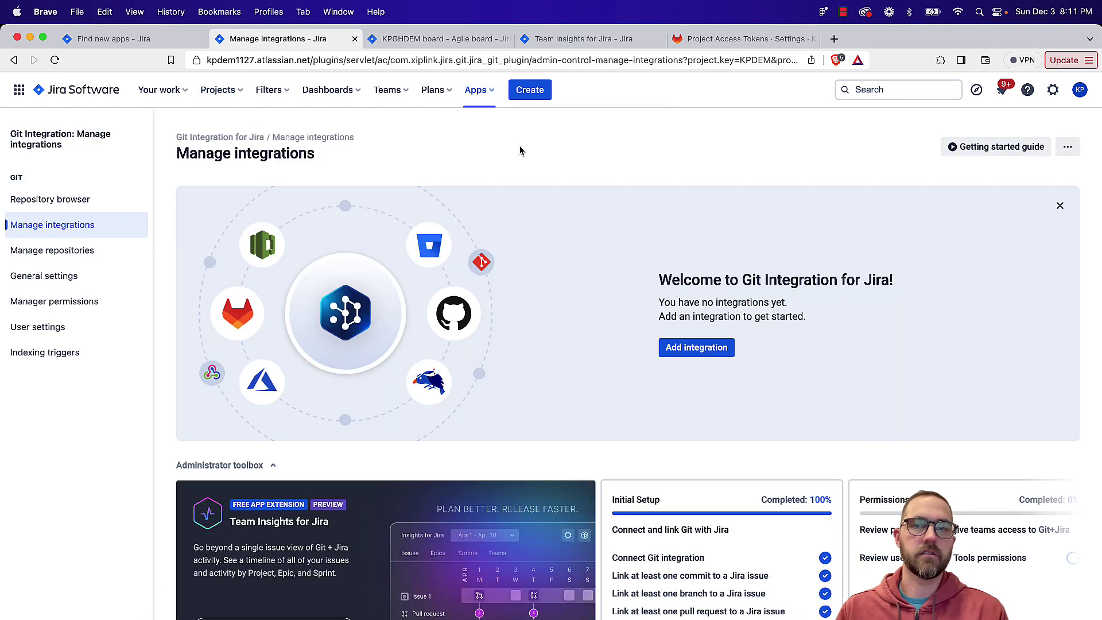
Begin a new Git integration and pick GitLab.com under Cloud hosted.
{"action": "left_click", "coordinate": [697, 349]}
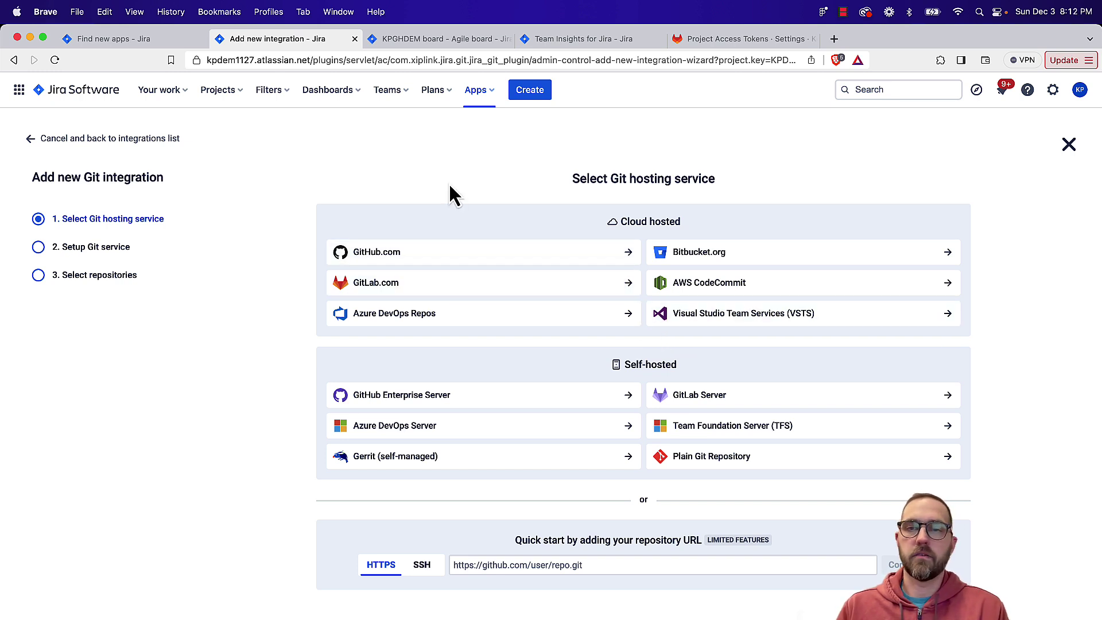
{"action": "left_click", "coordinate": [480, 296]}
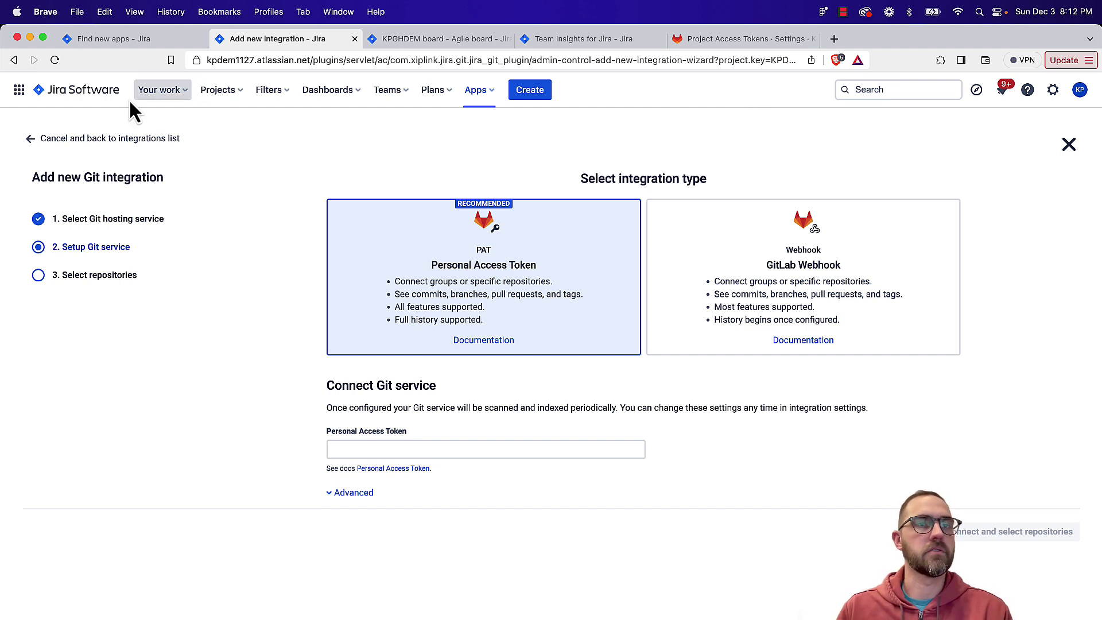
Cancel the GitLab wizard, check Manager permissions, and return to Manage integrations.
{"action": "left_click", "coordinate": [57, 140]}
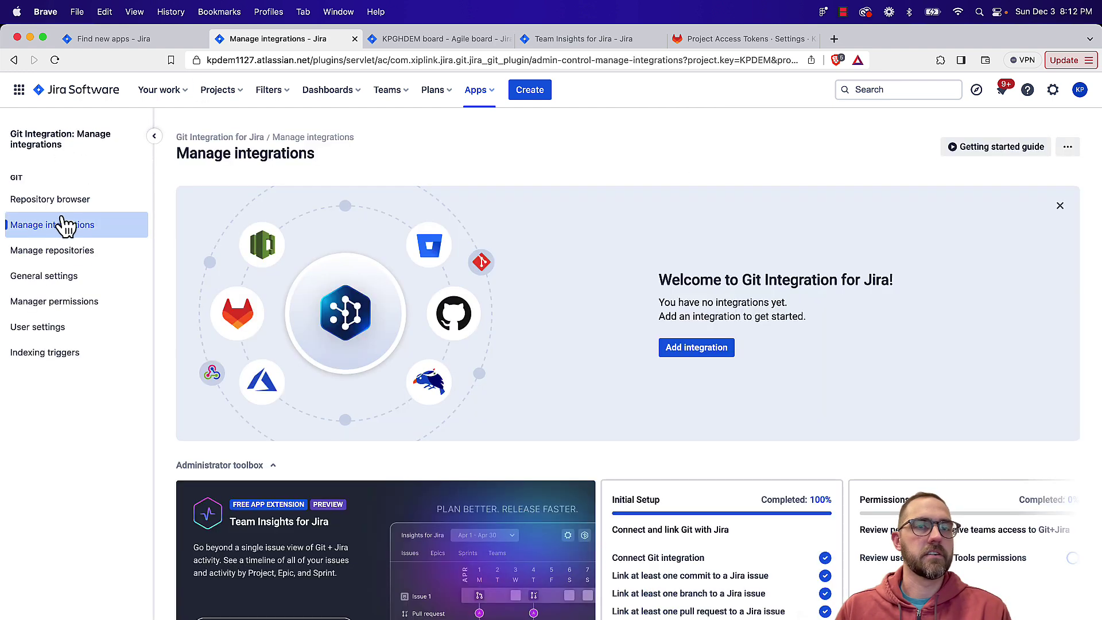
{"action": "left_click", "coordinate": [59, 304]}
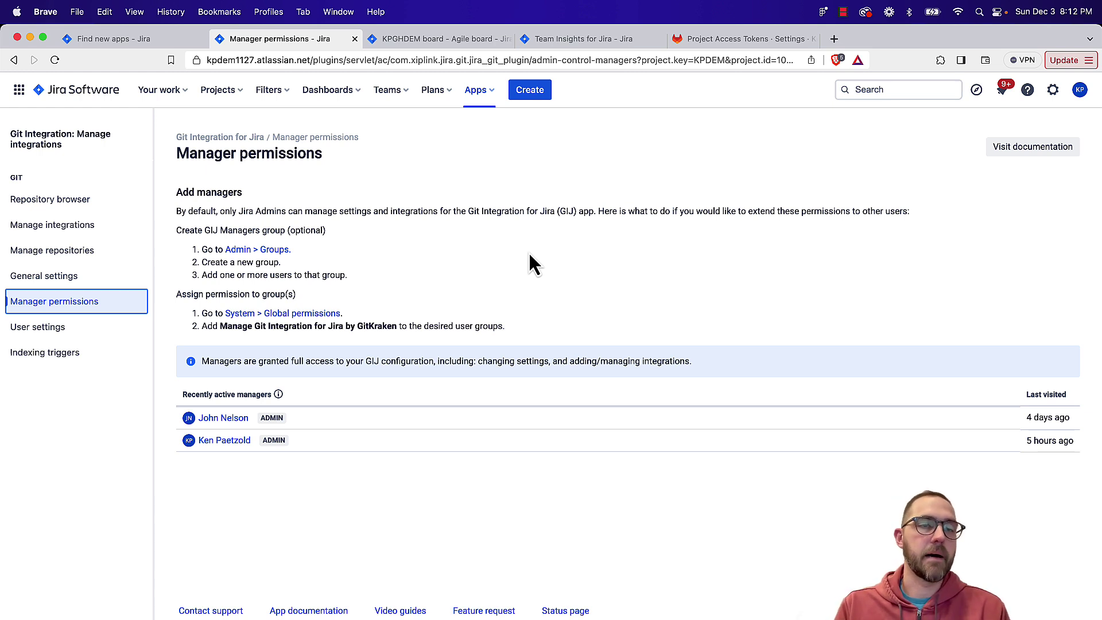
{"action": "left_click", "coordinate": [481, 93]}
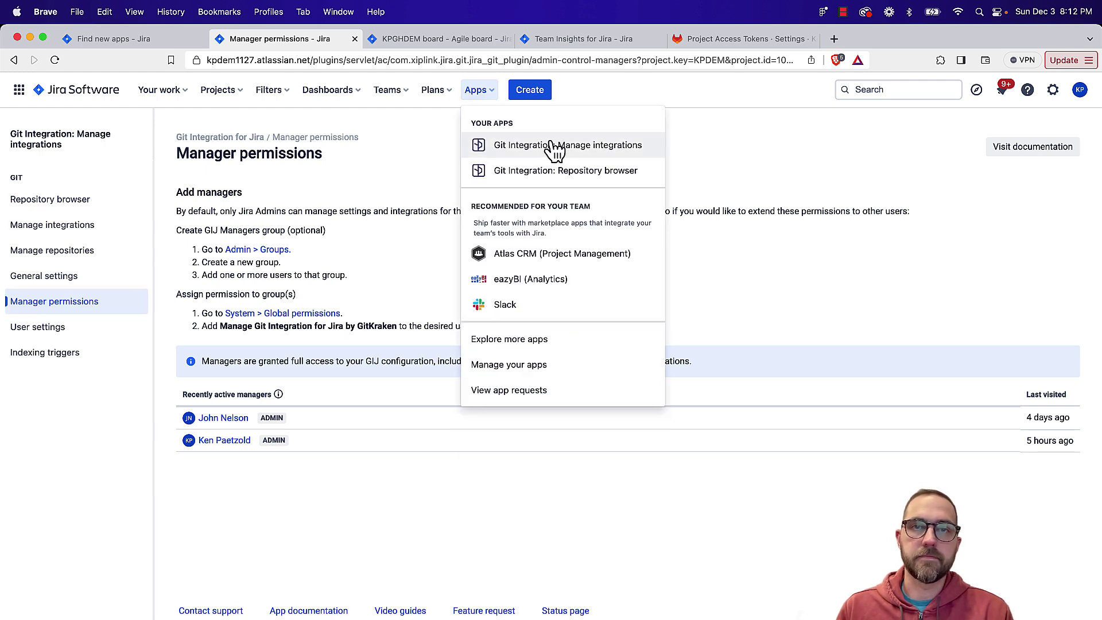
{"action": "left_click", "coordinate": [553, 146]}
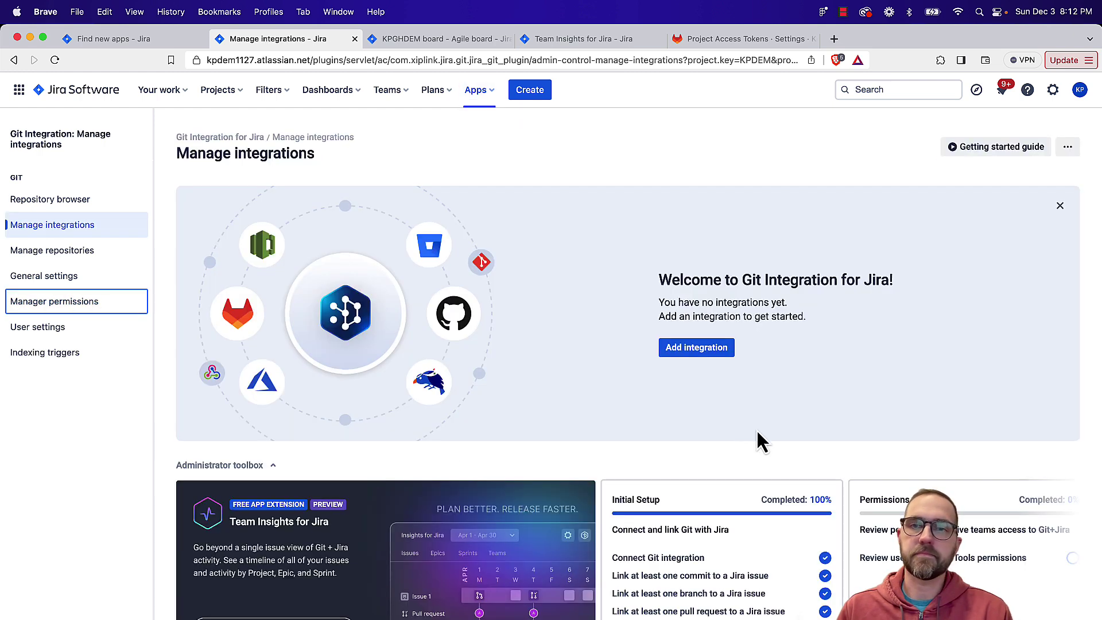
Start a GitLab.com integration, paste the personal access token, and connect to list repositories.
{"action": "left_click", "coordinate": [701, 349]}
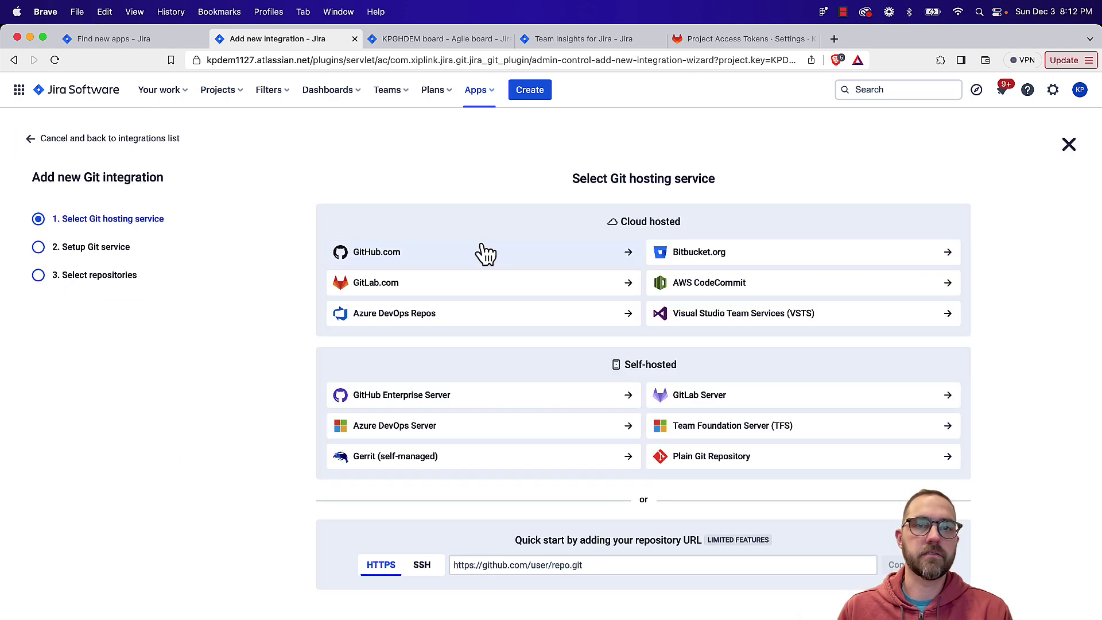
{"action": "left_click", "coordinate": [479, 284]}
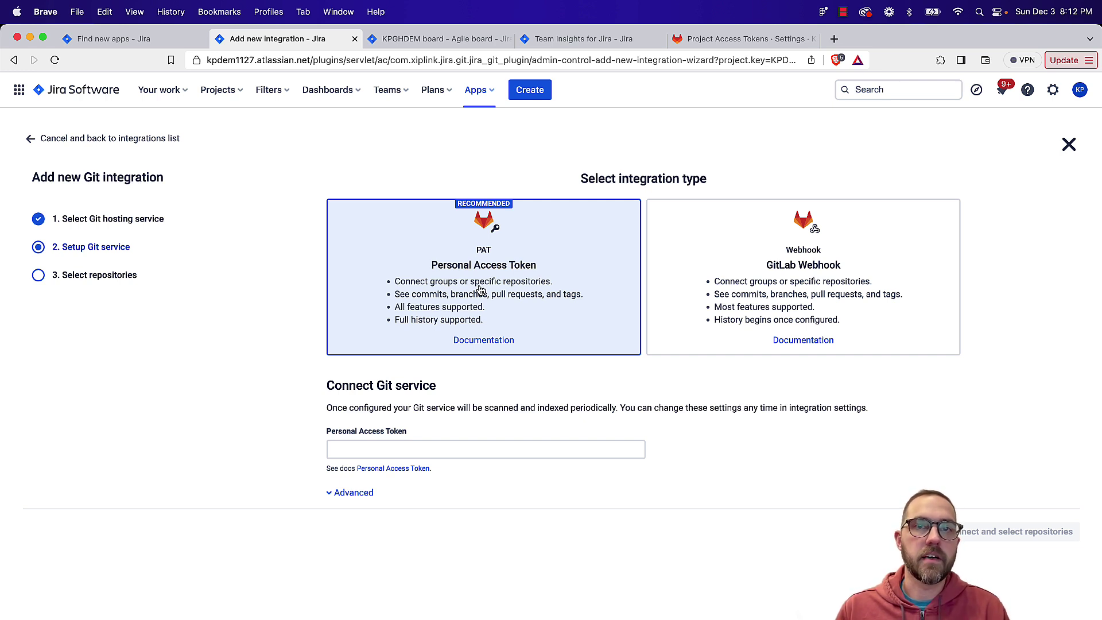
{"action": "left_click", "coordinate": [580, 451]}
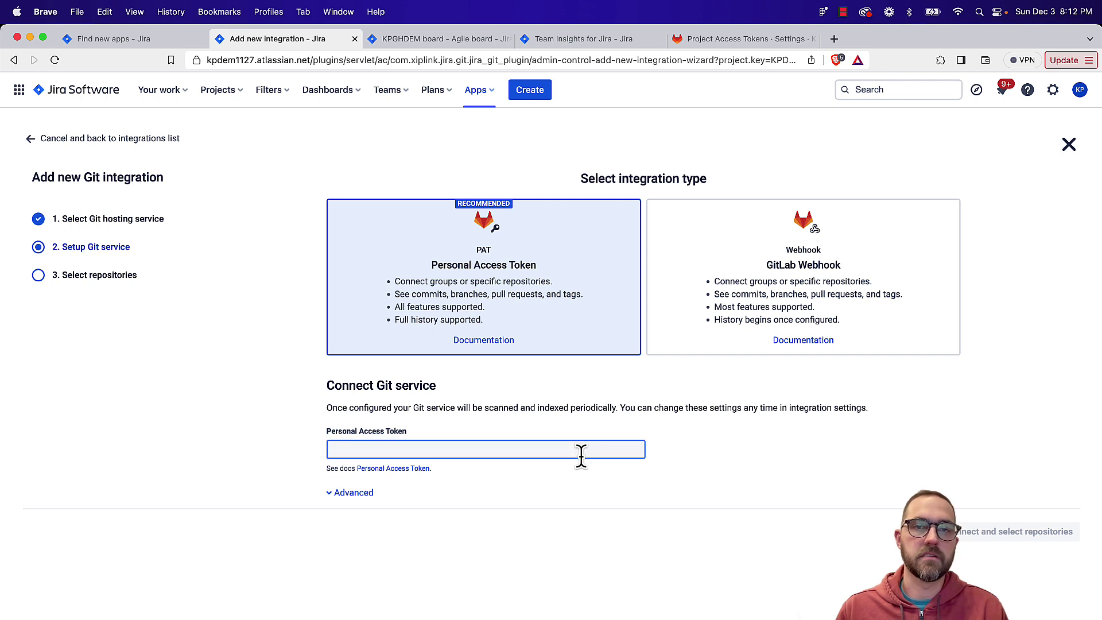
{"action": "key", "text": "super+v"}
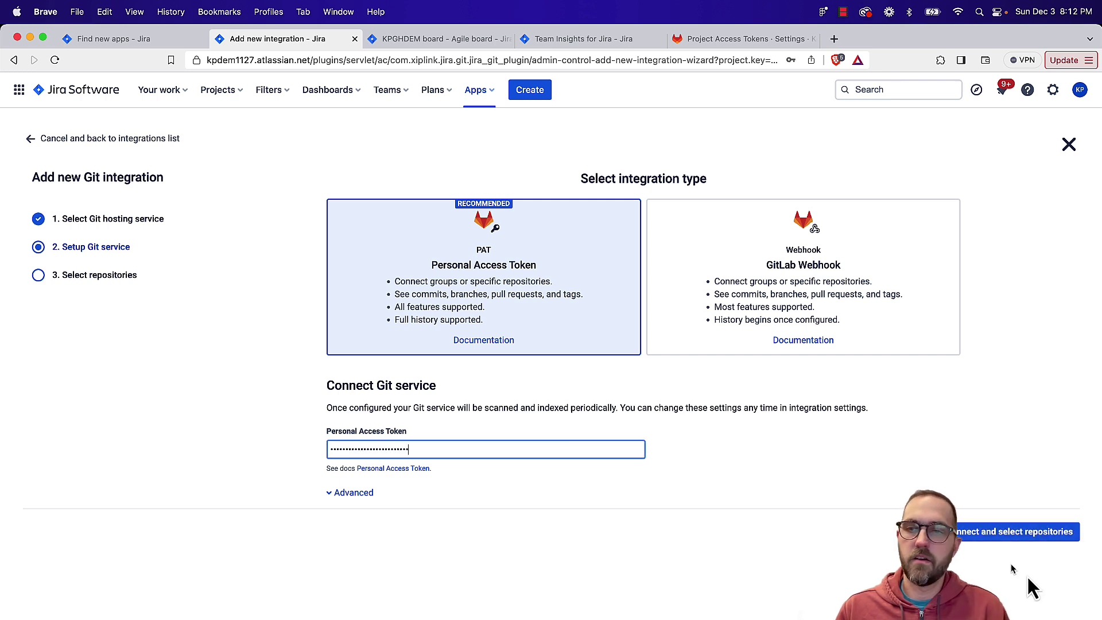
{"action": "left_click", "coordinate": [1040, 535]}
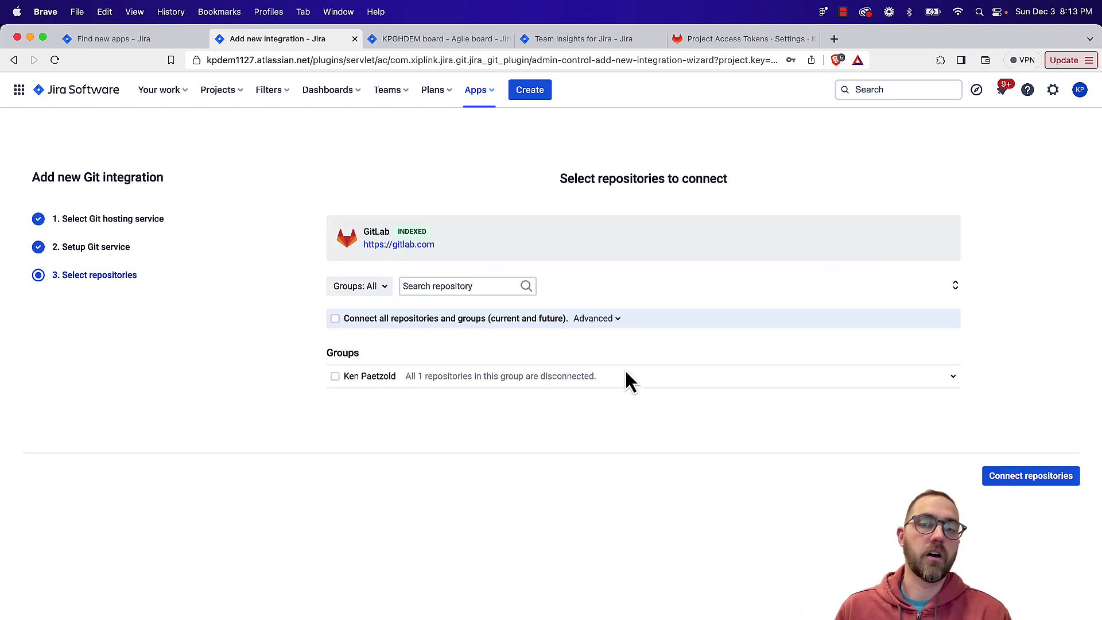
Expand the GitLab group, select the GitlabKP repository, and connect it.
{"action": "left_click", "coordinate": [631, 382]}
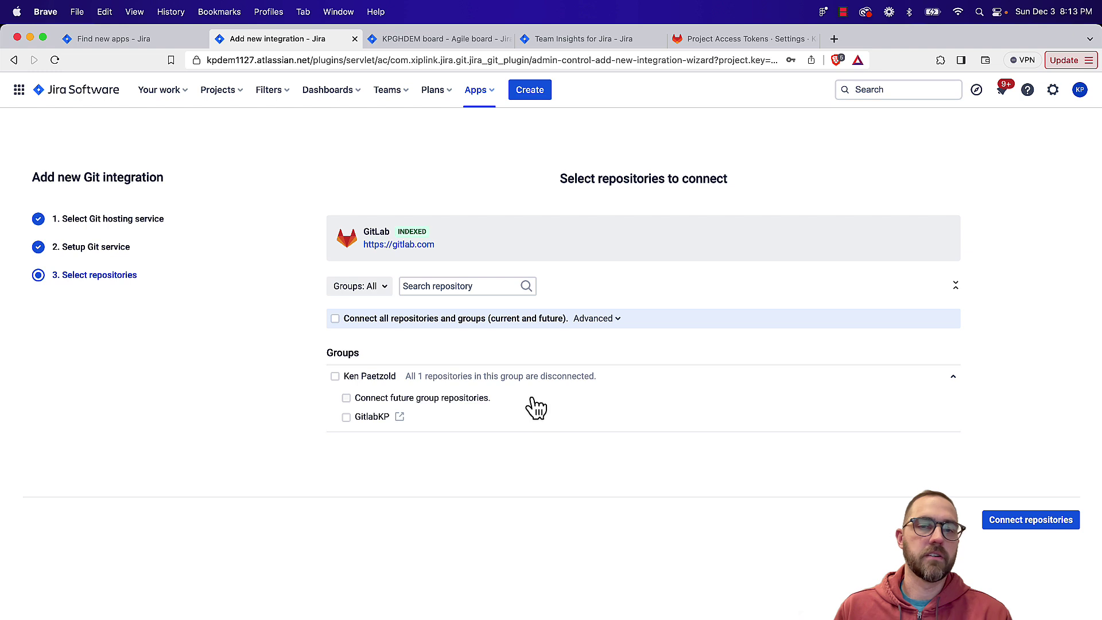
{"action": "left_click", "coordinate": [346, 418]}
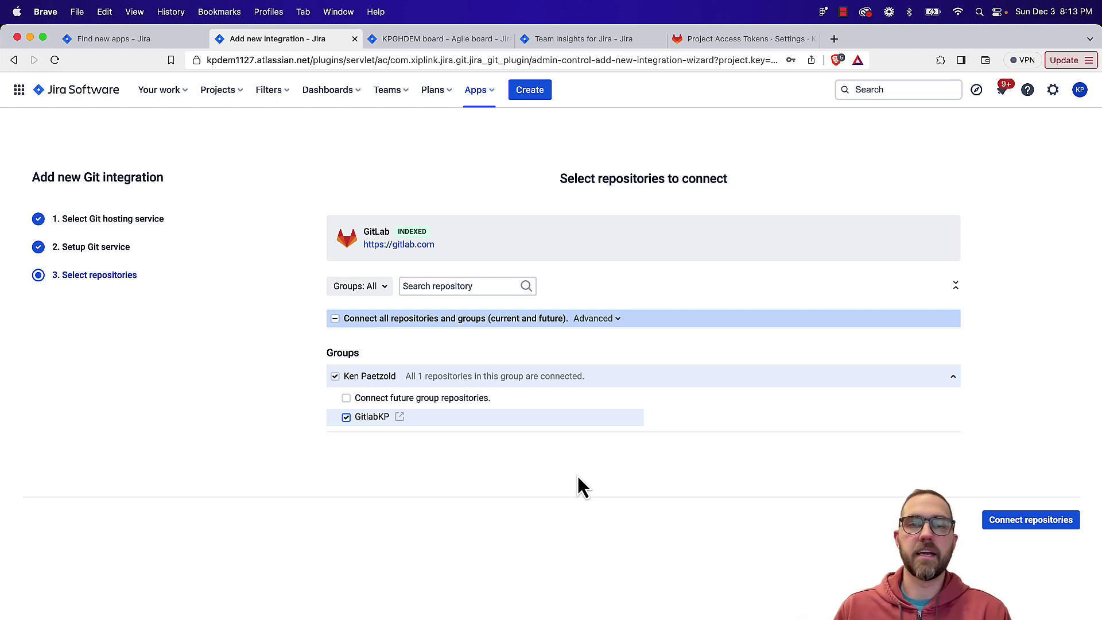
{"action": "left_click", "coordinate": [1033, 519]}
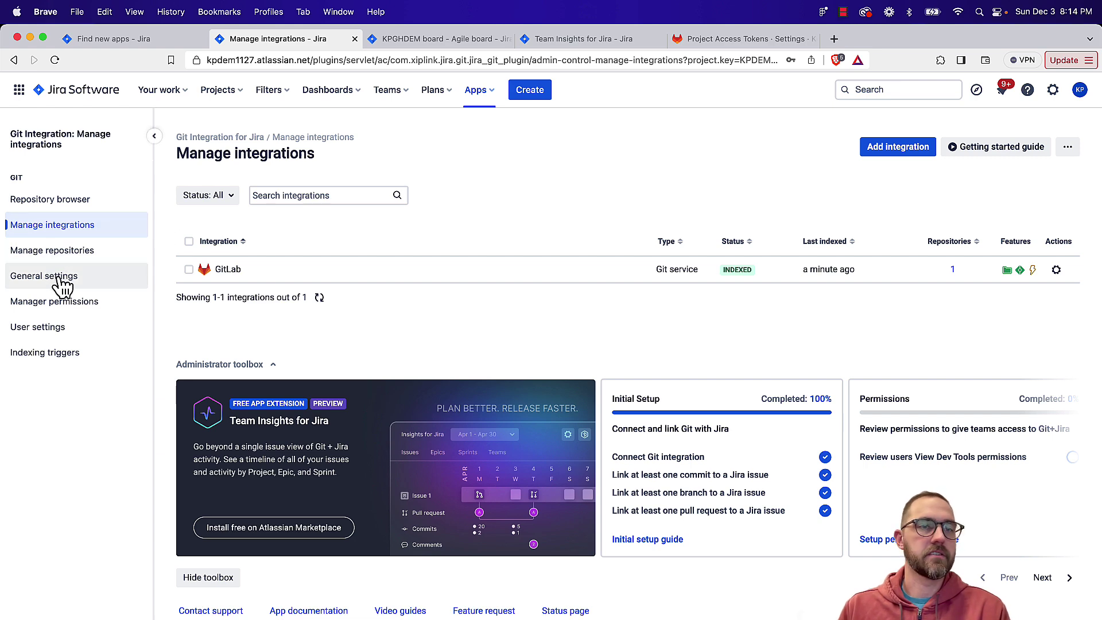
Look through the Git Integration general settings, then open the KPDEM project board.
{"action": "left_click", "coordinate": [60, 276]}
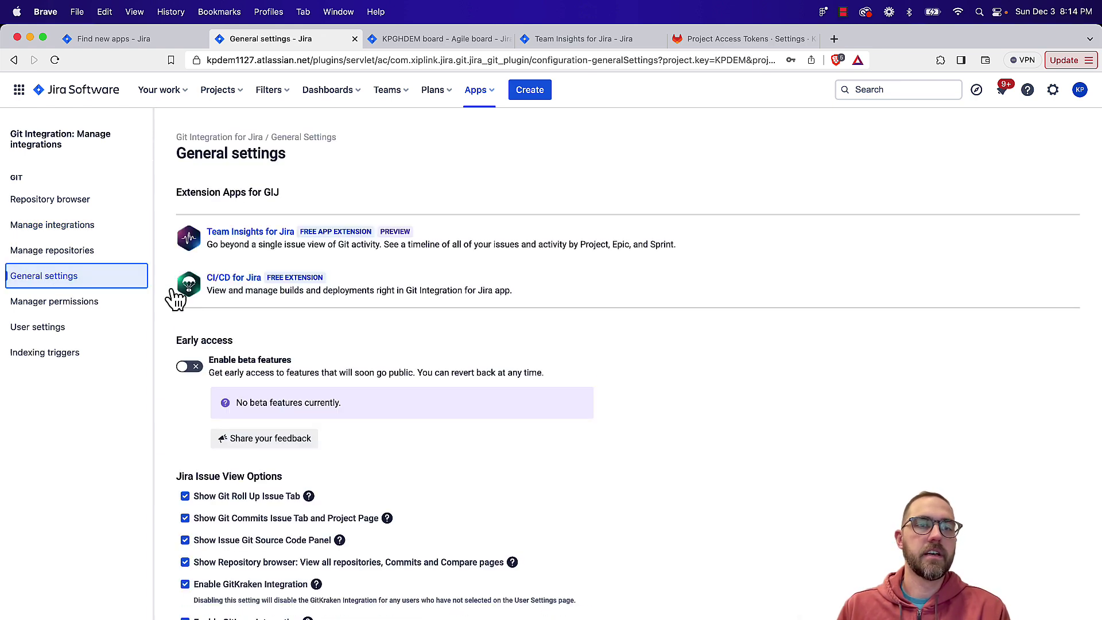
{"action": "scroll", "coordinate": [586, 322], "scroll_direction": "down", "scroll_amount": 5}
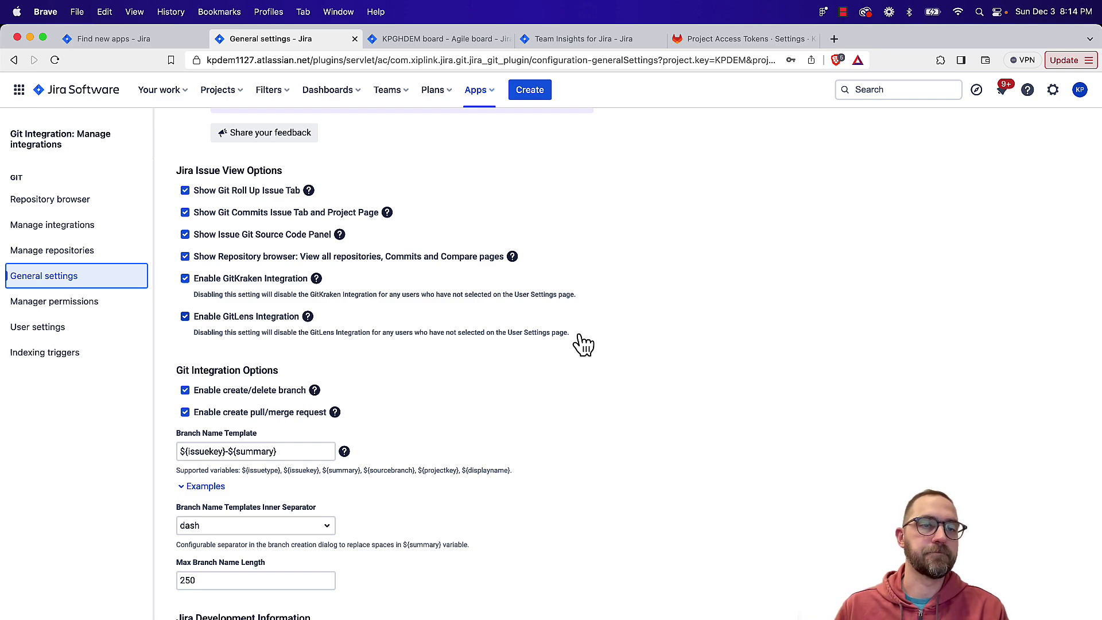
{"action": "scroll", "coordinate": [584, 343], "scroll_direction": "up", "scroll_amount": 5}
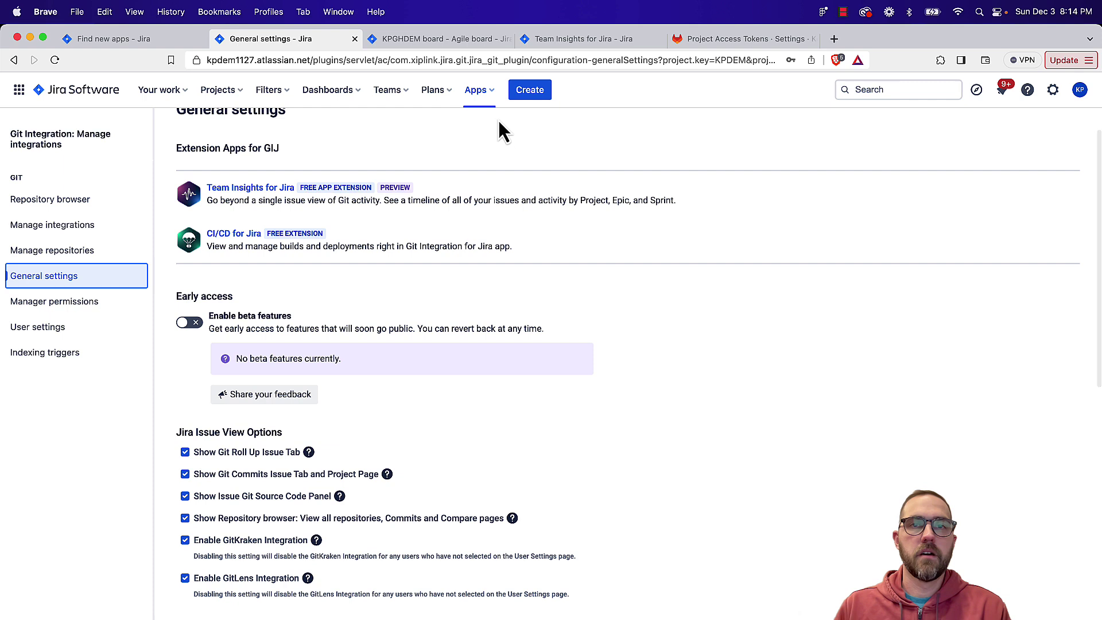
{"action": "left_click", "coordinate": [245, 91]}
{"action": "left_click", "coordinate": [283, 156]}
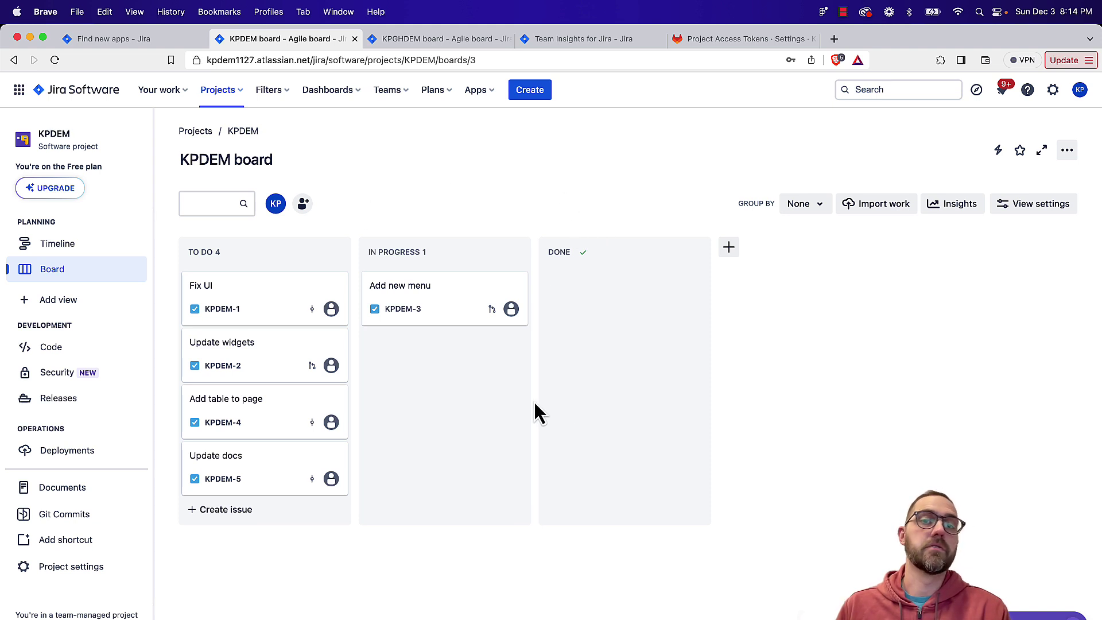
{"action": "mouse_move", "coordinate": [492, 311]}
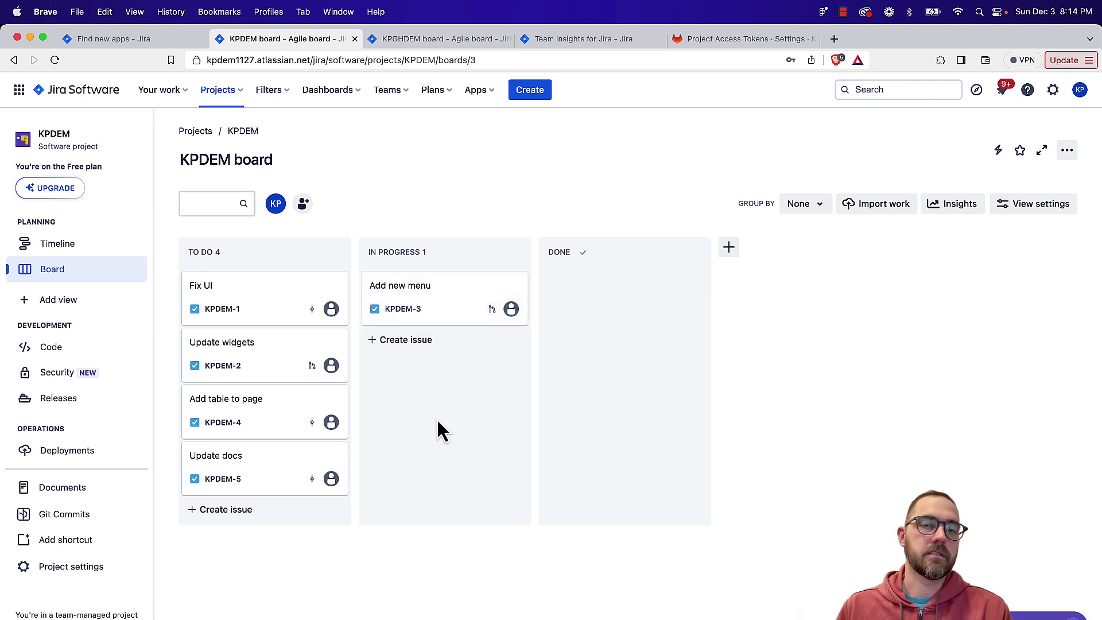
Open issue KPDEM-3 'Add new menu' and scroll to its Git Integration details.
{"action": "left_click", "coordinate": [464, 308]}
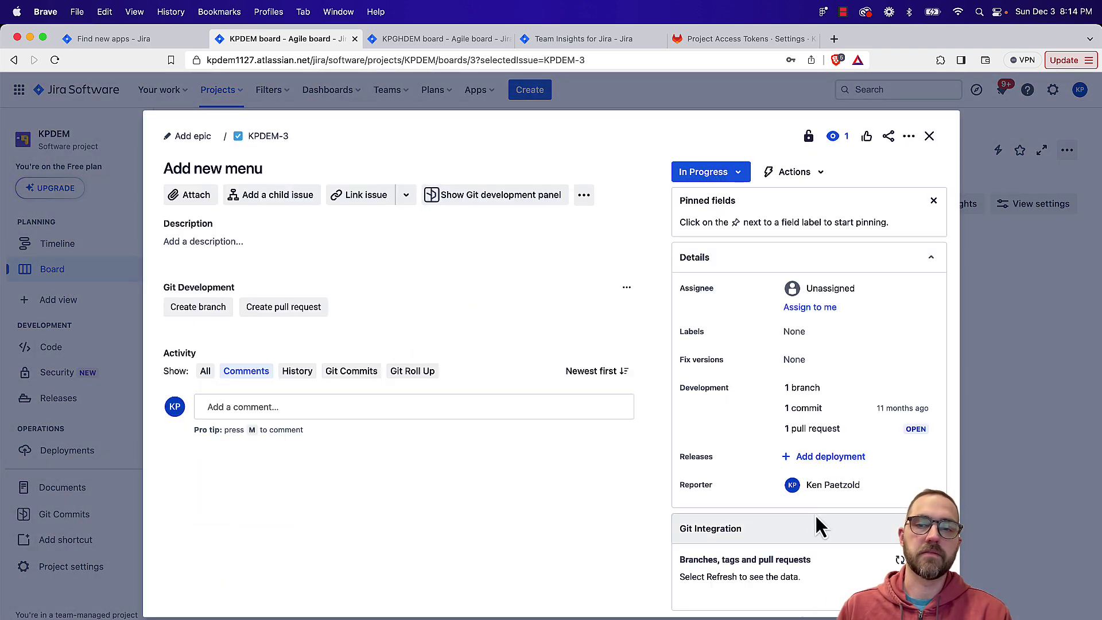
{"action": "scroll", "coordinate": [847, 473], "scroll_direction": "down", "scroll_amount": 2}
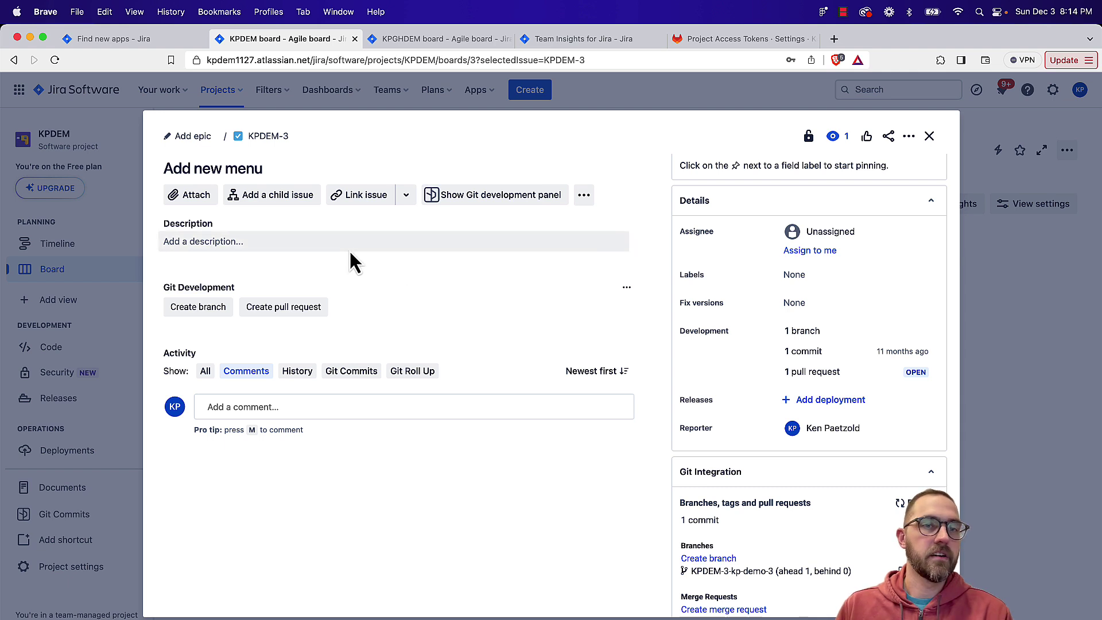
Open the Create branch form for KPDEM-3 from the Git Development section.
{"action": "left_click", "coordinate": [207, 315]}
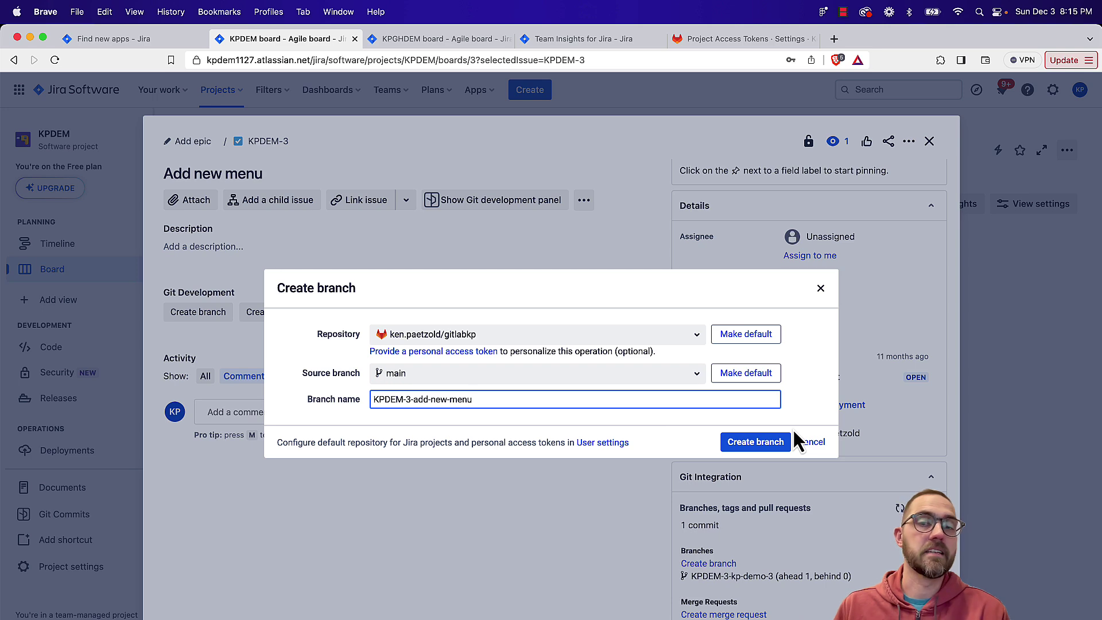
Cancel the Create branch dialog without creating a branch.
{"action": "left_click", "coordinate": [812, 442]}
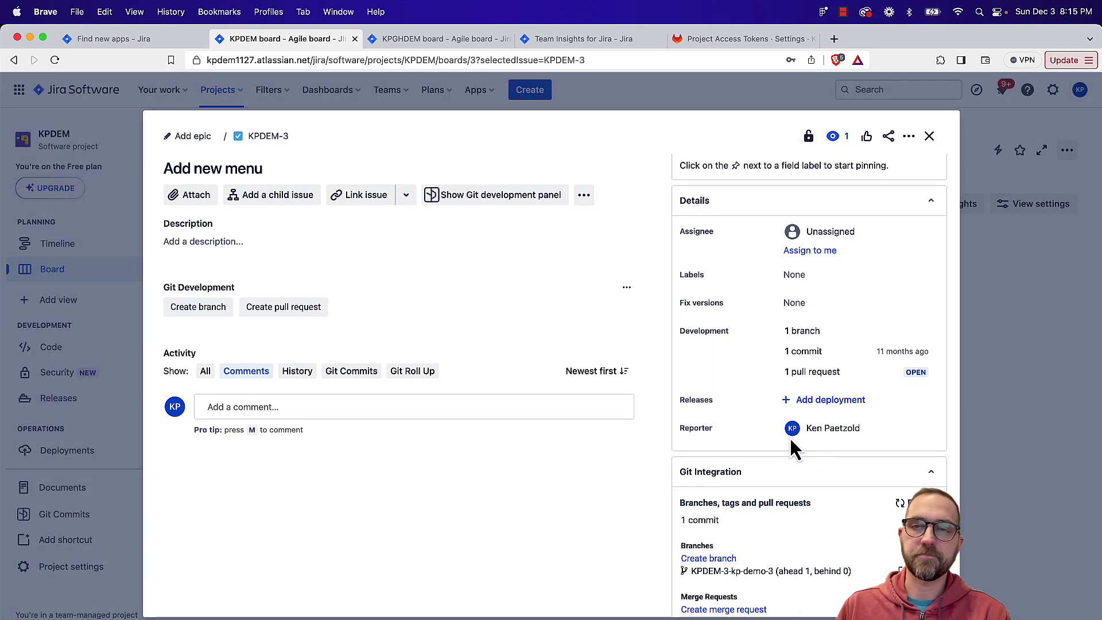
{"action": "scroll", "coordinate": [786, 490], "scroll_direction": "down", "scroll_amount": 3}
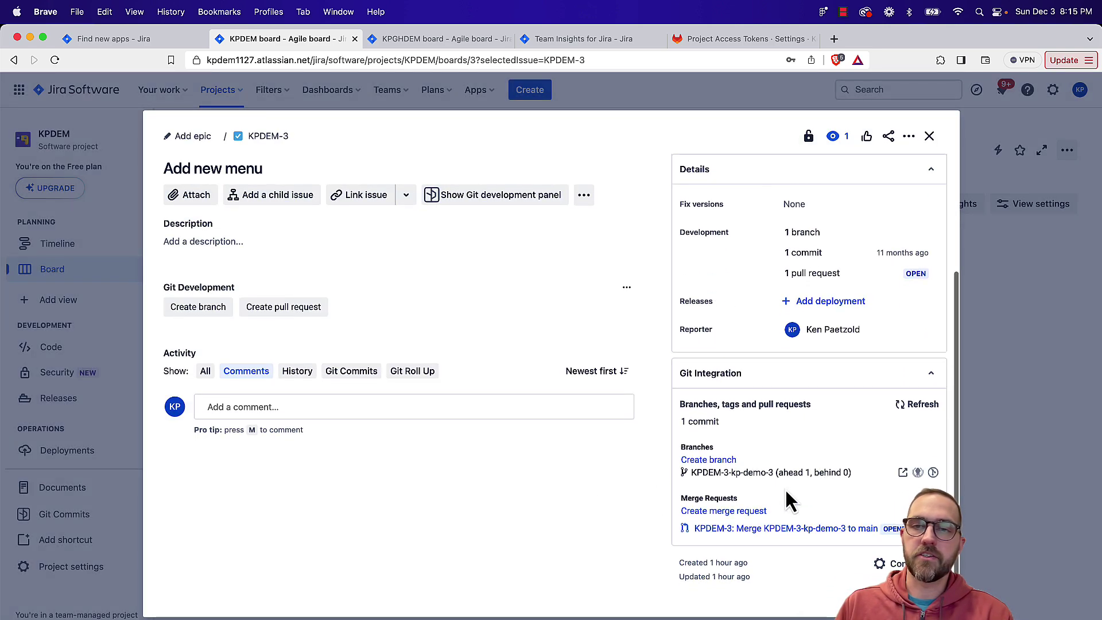
{"action": "scroll", "coordinate": [785, 488], "scroll_direction": "up", "scroll_amount": 2}
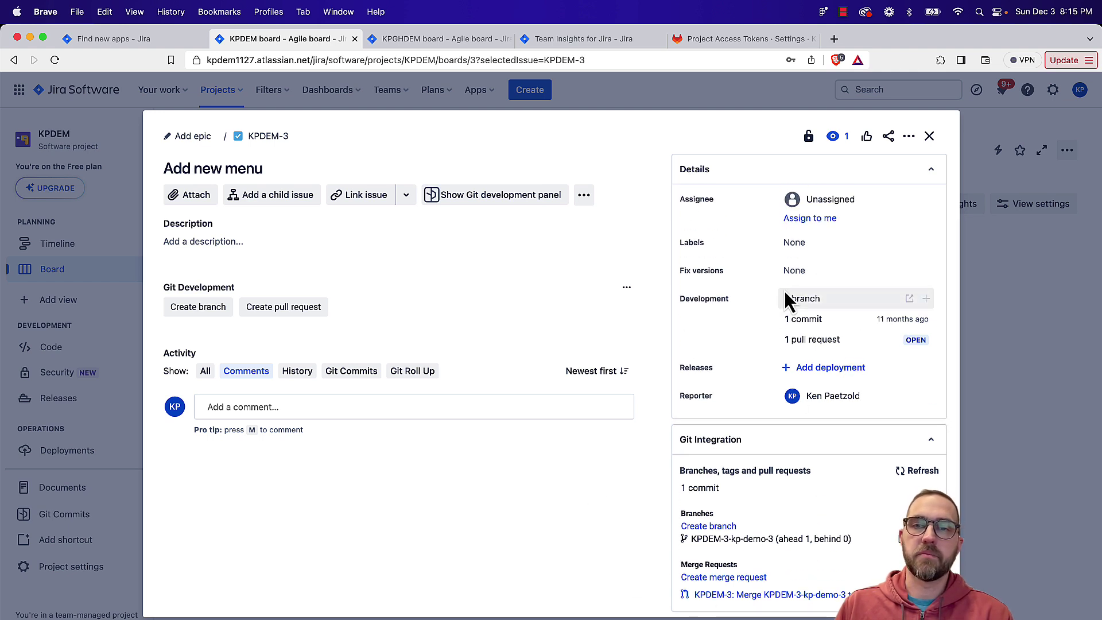
{"action": "mouse_move", "coordinate": [784, 300]}
{"action": "scroll", "coordinate": [742, 513], "scroll_direction": "down", "scroll_amount": 1}
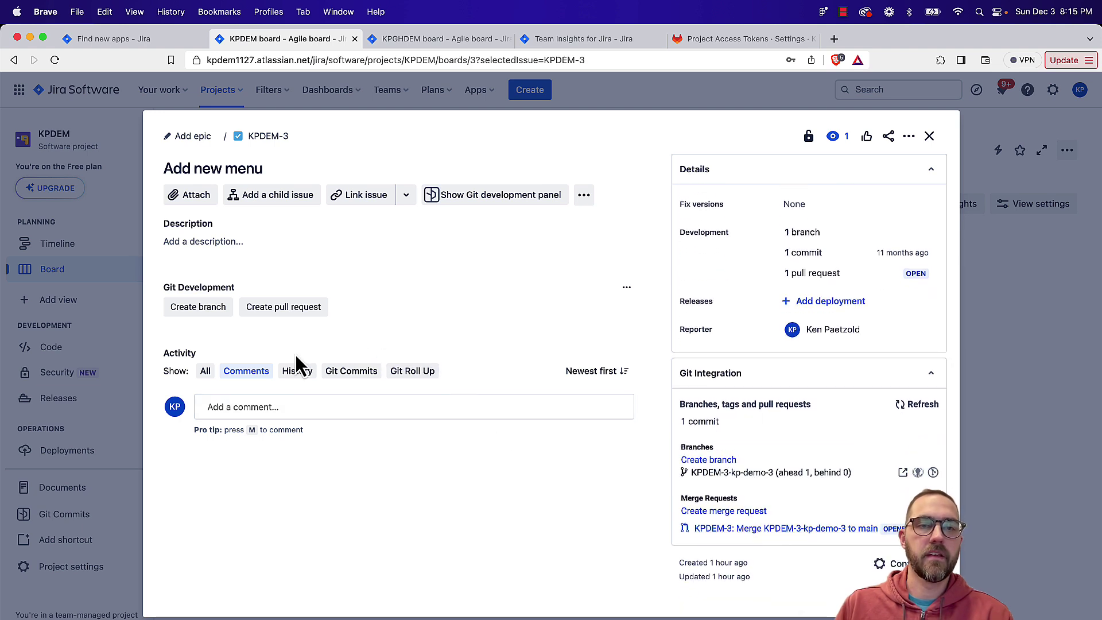
List the issue's Git Commits and inspect the README.md diff of commit 9be3627.
{"action": "left_click", "coordinate": [351, 379]}
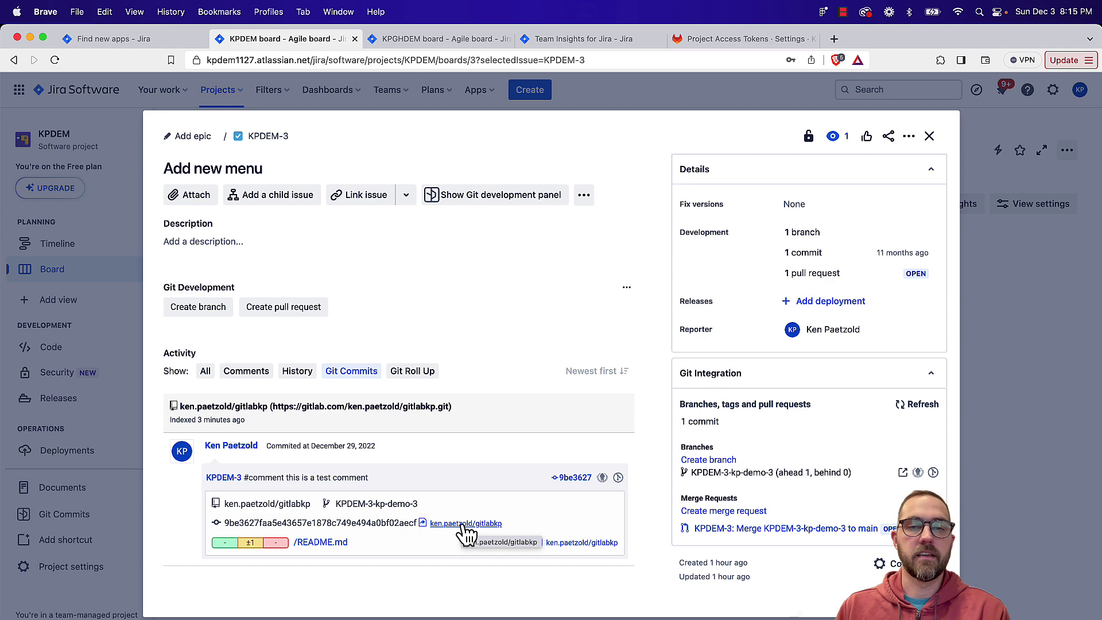
{"action": "left_click", "coordinate": [566, 477]}
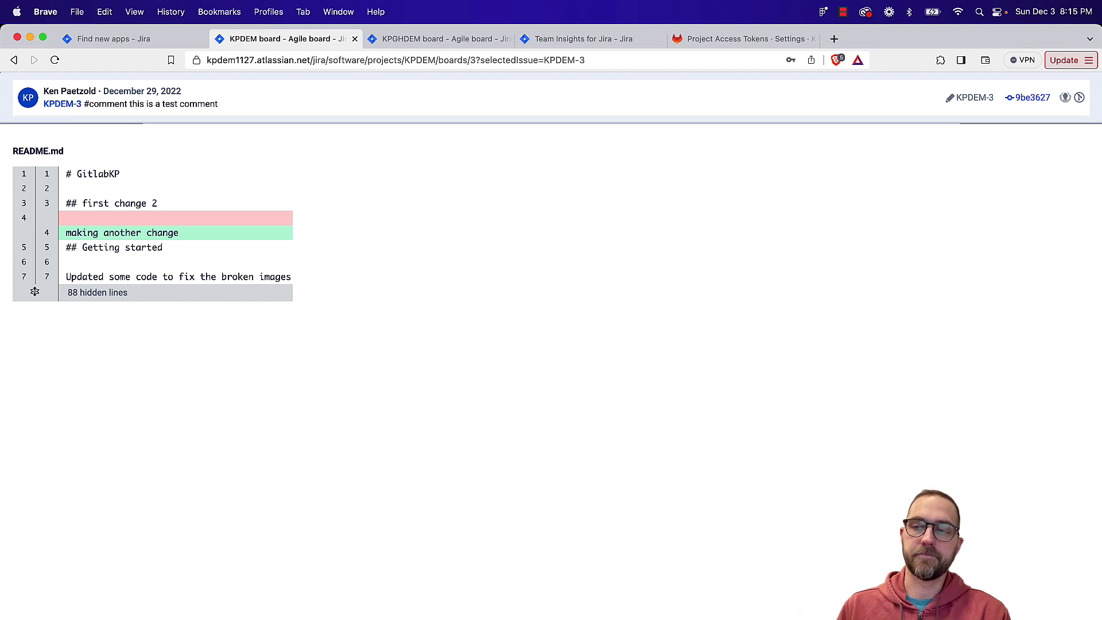
{"action": "key", "text": "Escape"}
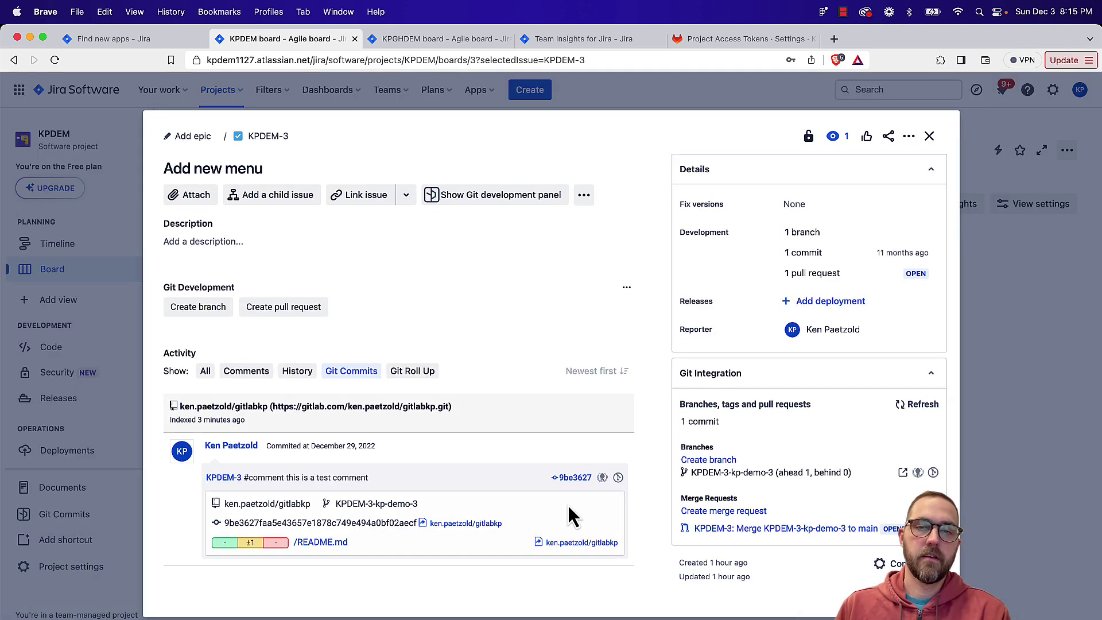
Show KPDEM-3's Git Roll Up: one commit from December 29, 2022, changing README.md.
{"action": "left_click", "coordinate": [419, 372]}
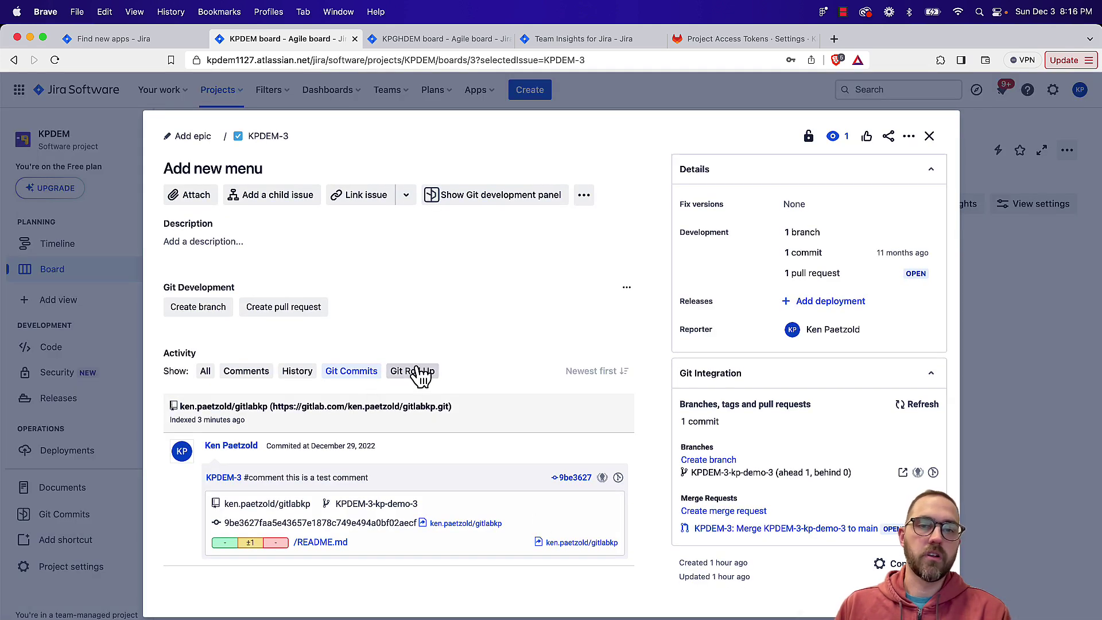
{"action": "scroll", "coordinate": [463, 431], "scroll_direction": "down", "scroll_amount": 3}
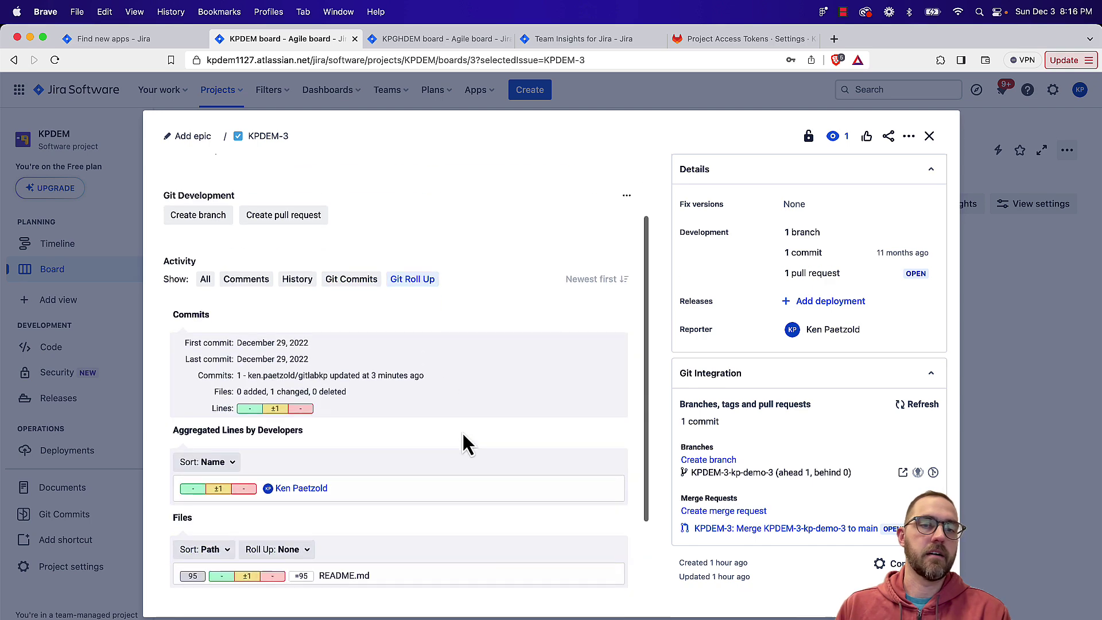
{"action": "scroll", "coordinate": [460, 436], "scroll_direction": "up", "scroll_amount": 1}
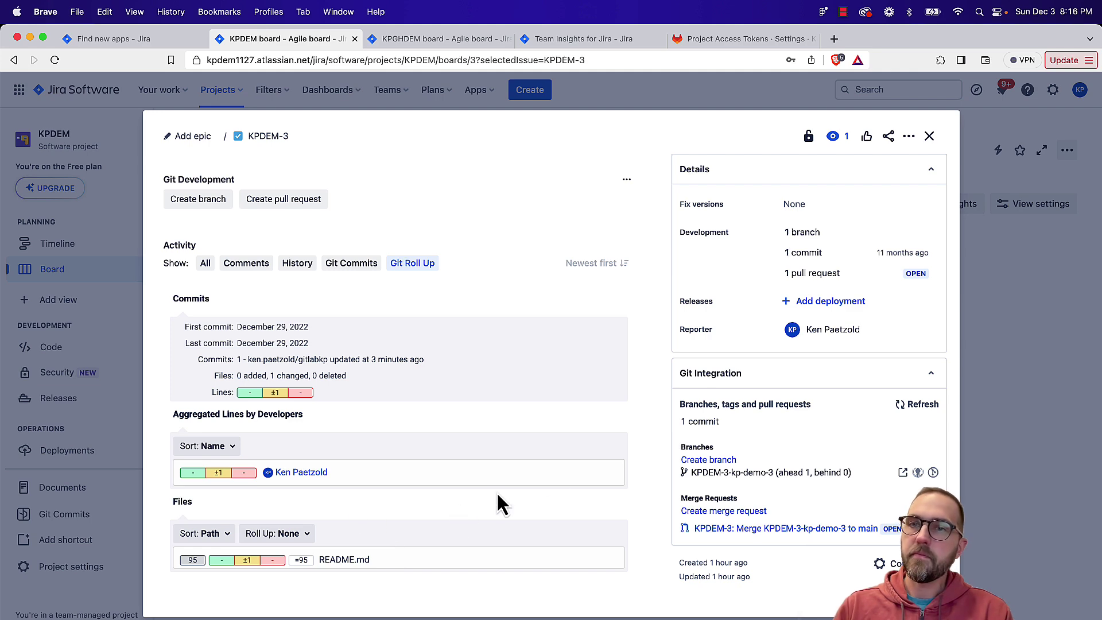
Close the KPDEM-3 issue dialog and go to the project's Git Commits page.
{"action": "left_click", "coordinate": [1028, 342]}
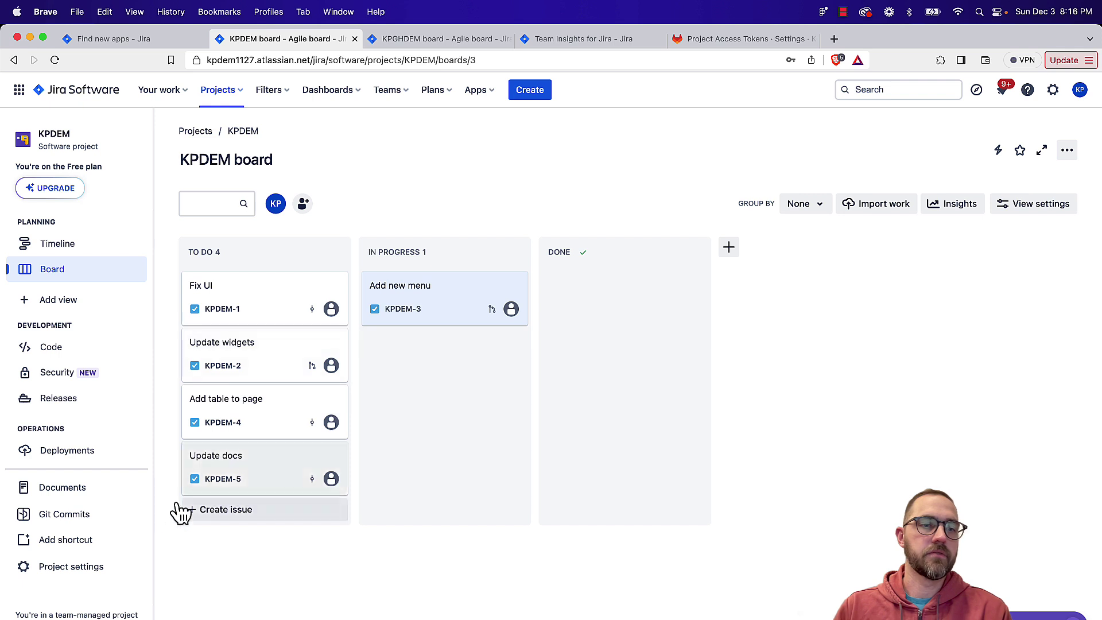
{"action": "left_click", "coordinate": [64, 515]}
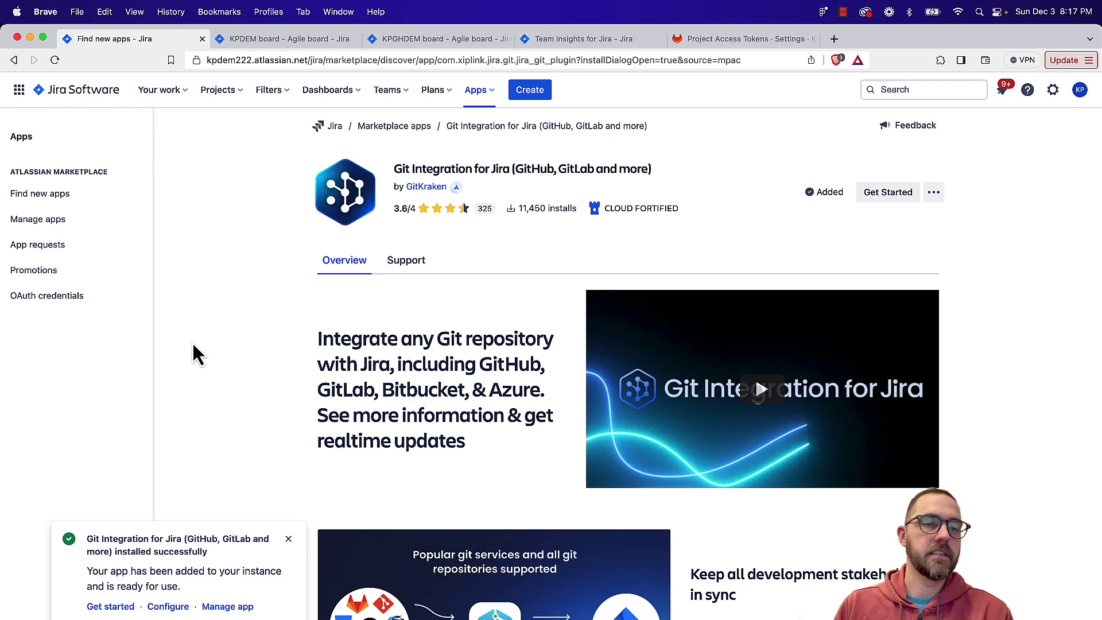
Open GitKraken's vendor page listing its four Jira apps, including Team Insights for Jira.
{"action": "left_click", "coordinate": [426, 187]}
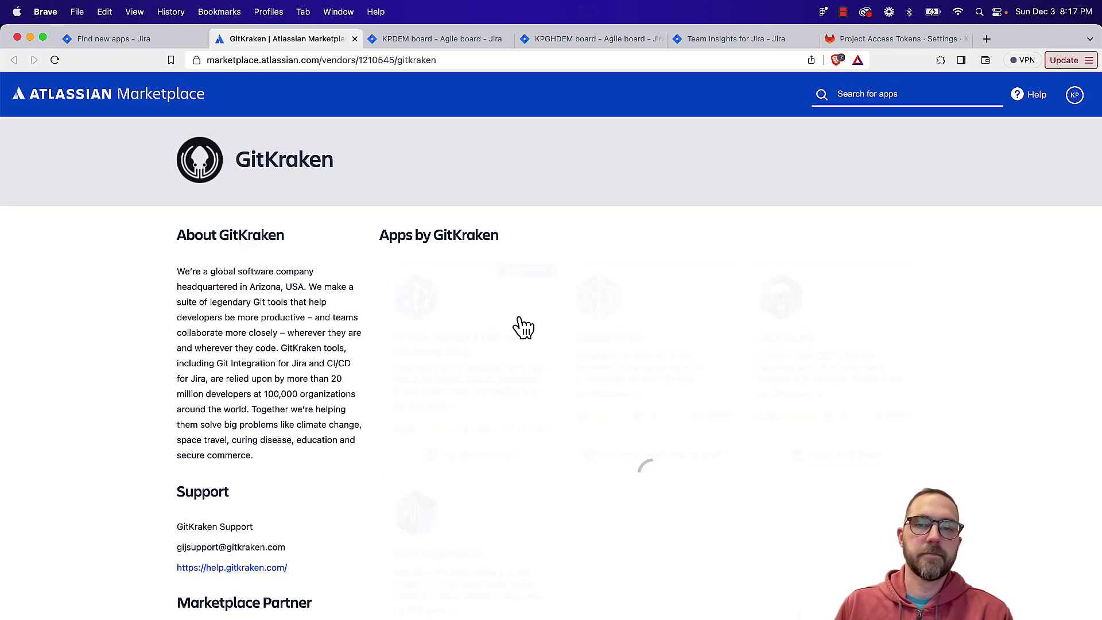
{"action": "scroll", "coordinate": [552, 401], "scroll_direction": "down", "scroll_amount": 3}
{"action": "scroll", "coordinate": [552, 437], "scroll_direction": "up", "scroll_amount": 1}
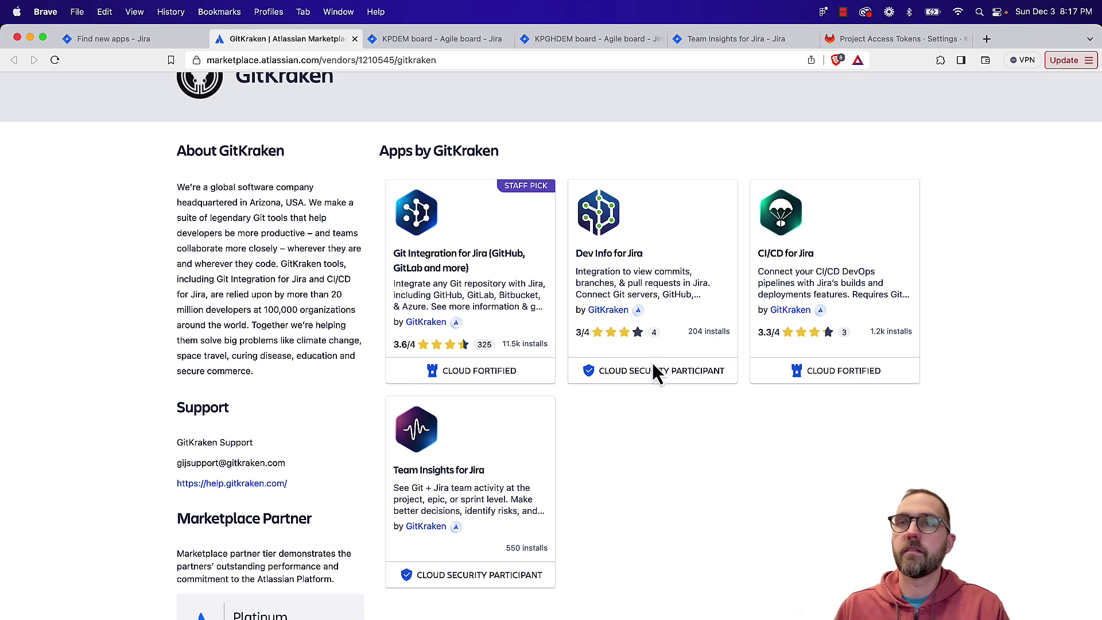
Switch to Team Insights and inspect project IN's Backlog timeline across November–December sprints.
{"action": "key", "text": "super+5"}
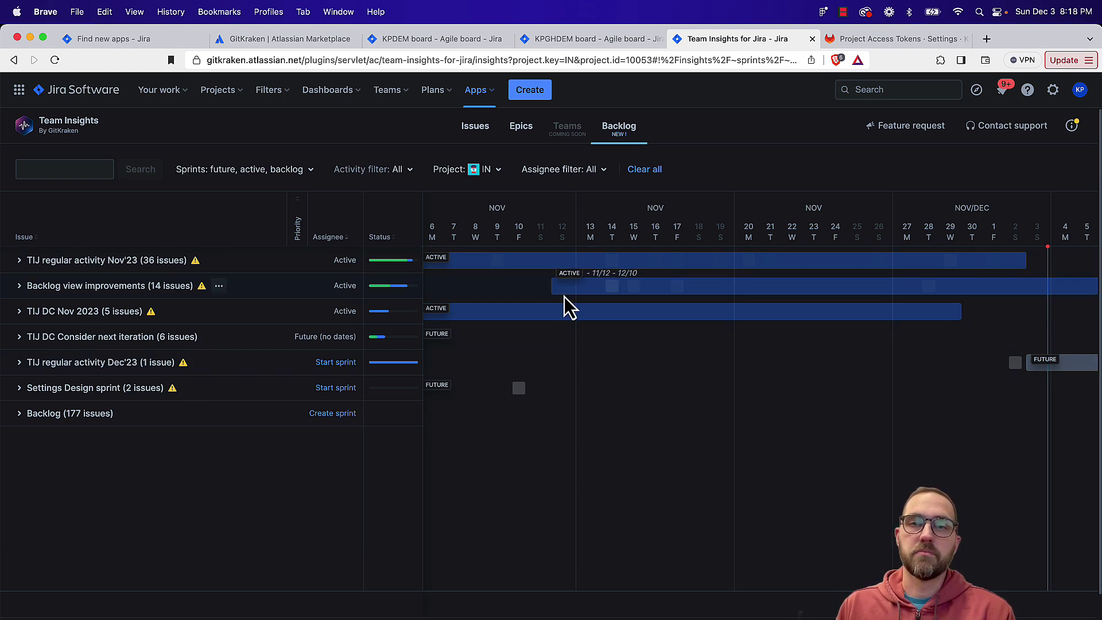
{"action": "scroll", "coordinate": [563, 298], "scroll_direction": "right", "scroll_amount": 3}
{"action": "scroll", "coordinate": [563, 298], "scroll_direction": "right", "scroll_amount": 3}
{"action": "scroll", "coordinate": [563, 297], "scroll_direction": "left", "scroll_amount": 5}
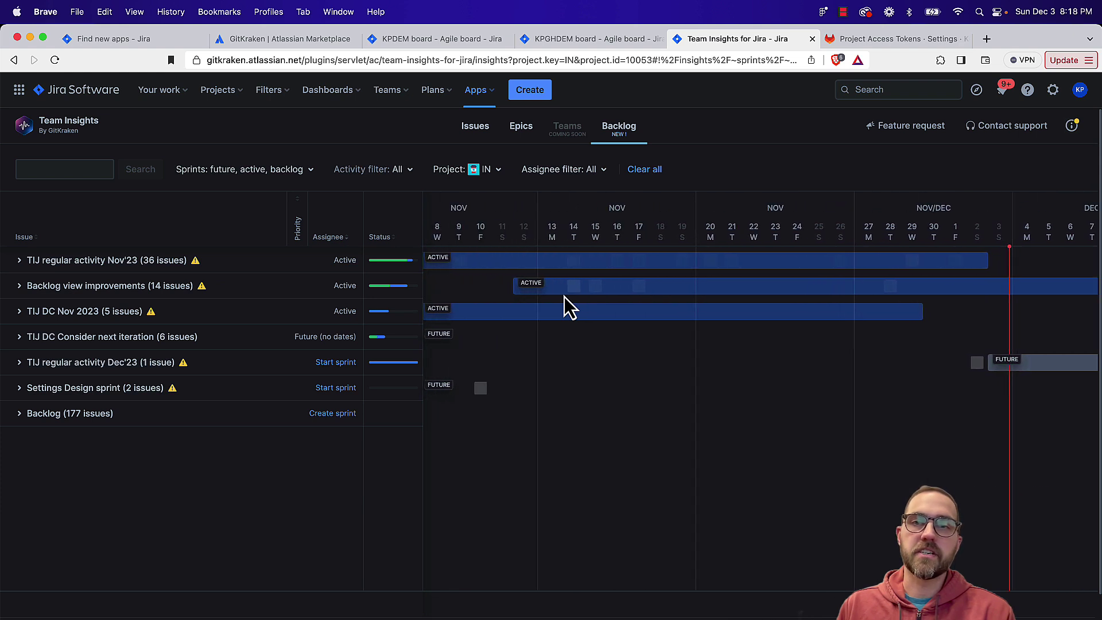
{"action": "scroll", "coordinate": [563, 298], "scroll_direction": "right", "scroll_amount": 1}
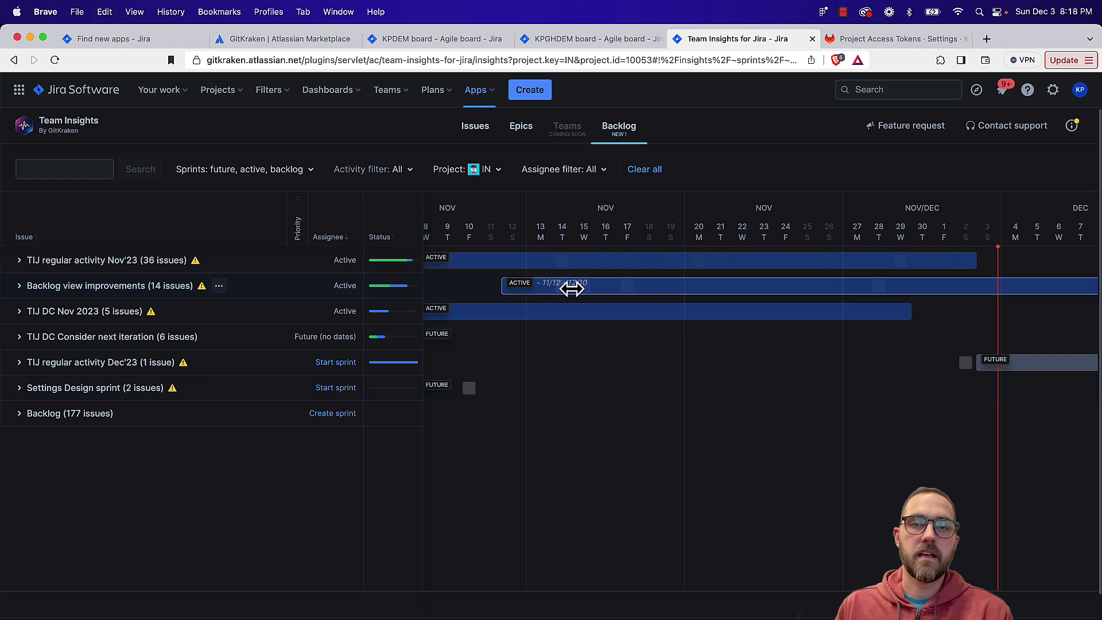
{"action": "mouse_move", "coordinate": [565, 291]}
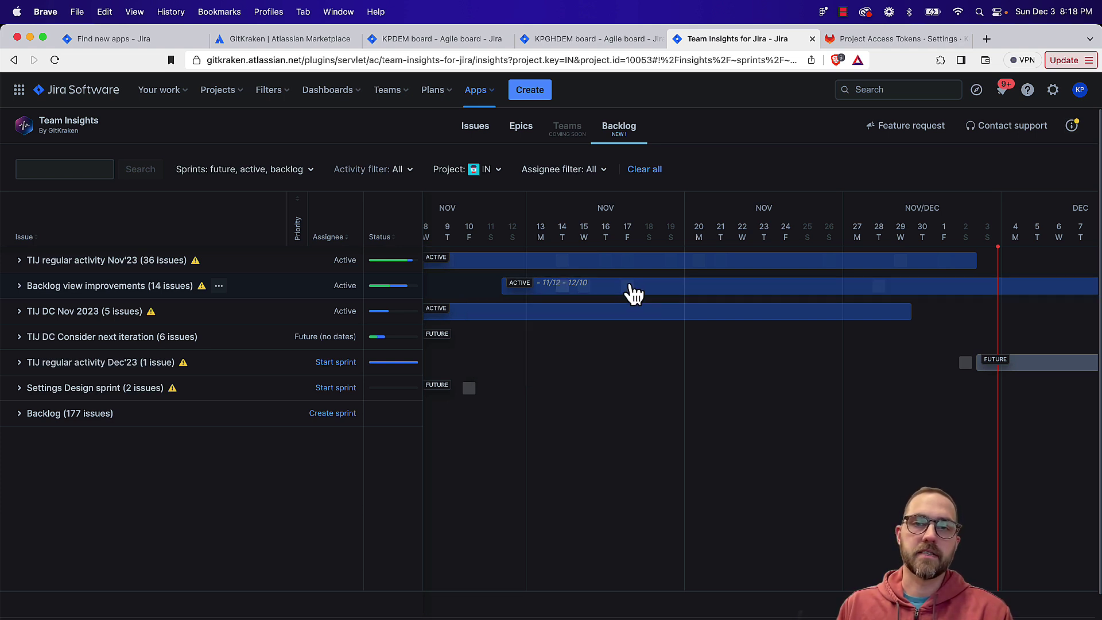
{"action": "mouse_move", "coordinate": [628, 287]}
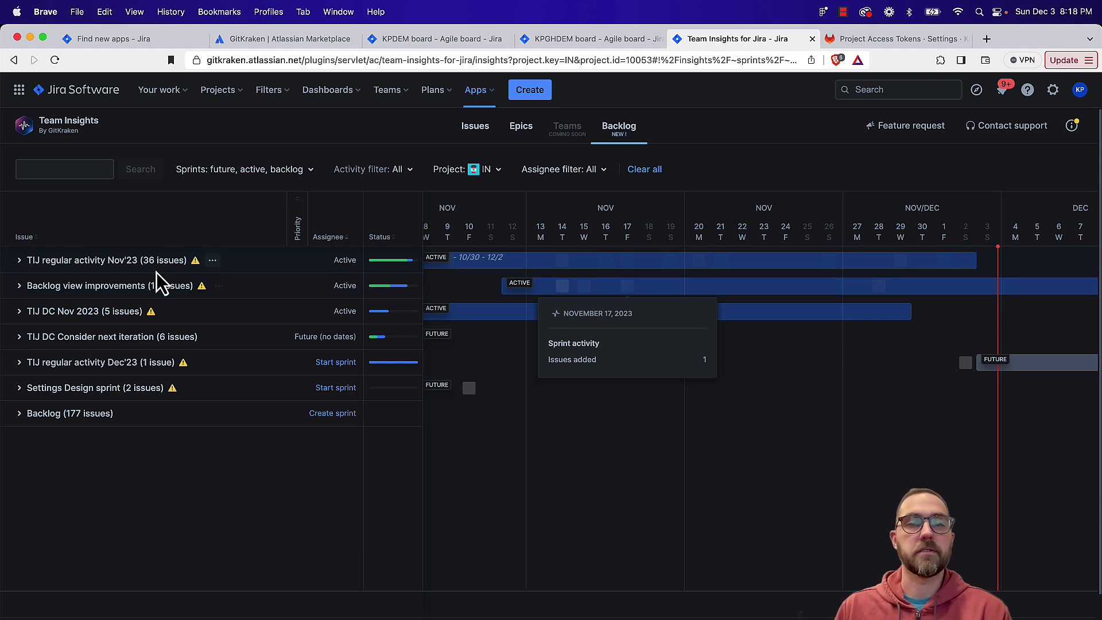
Expand 'Backlog view improvements (14 issues)' and inspect IN-1289's November 19 activity: one comment, three commits.
{"action": "left_click", "coordinate": [20, 286]}
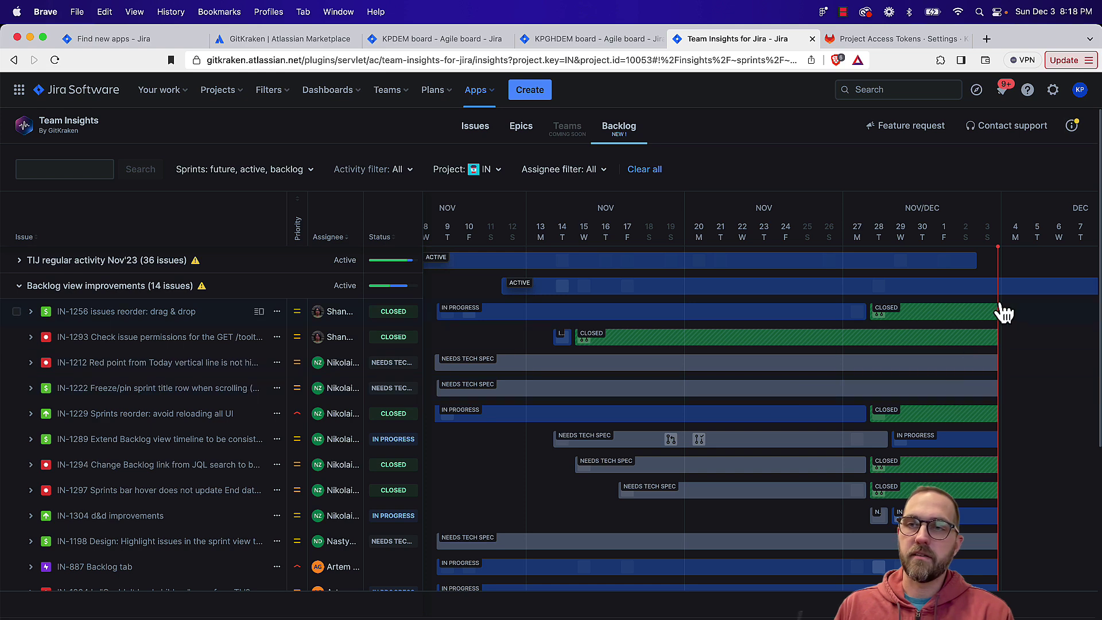
{"action": "scroll", "coordinate": [984, 353], "scroll_direction": "right", "scroll_amount": 3}
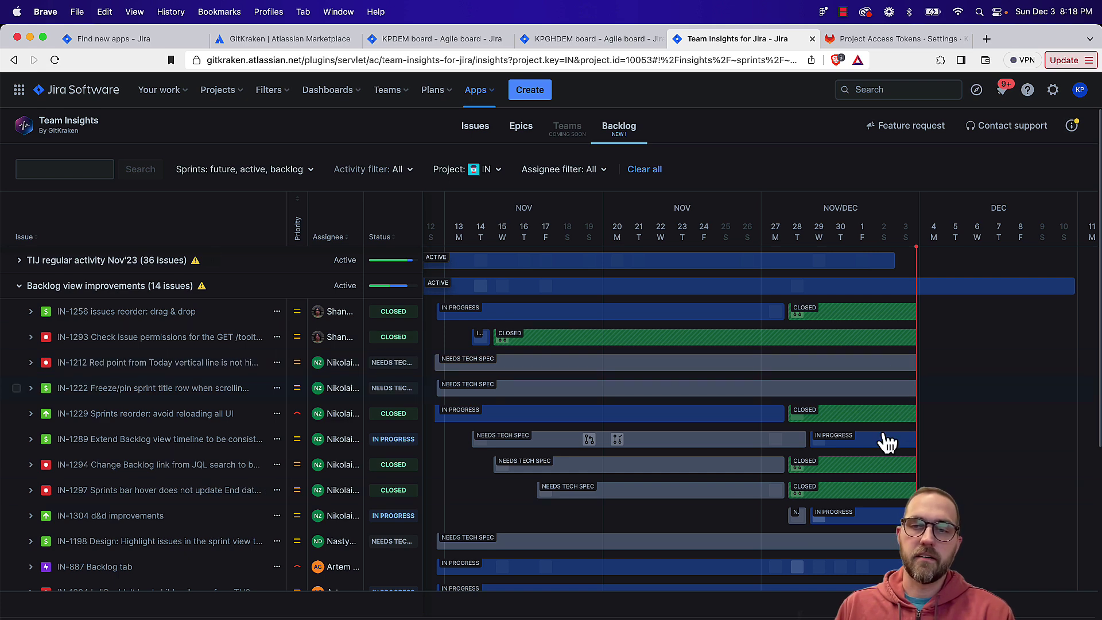
{"action": "scroll", "coordinate": [885, 448], "scroll_direction": "down", "scroll_amount": 1}
{"action": "scroll", "coordinate": [889, 451], "scroll_direction": "up", "scroll_amount": 1}
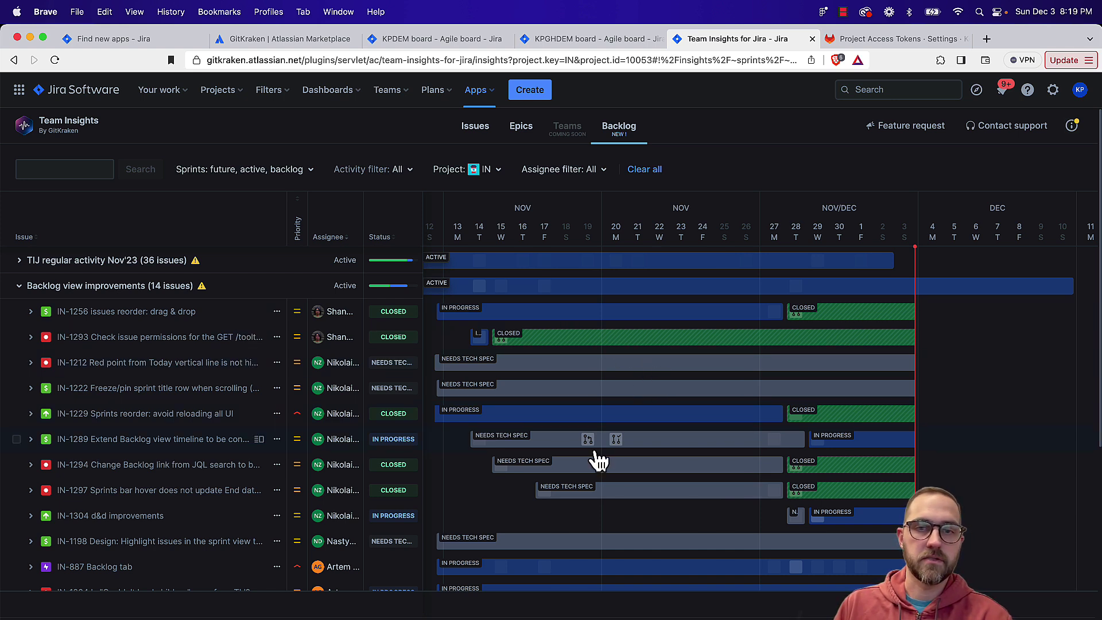
{"action": "mouse_move", "coordinate": [600, 453]}
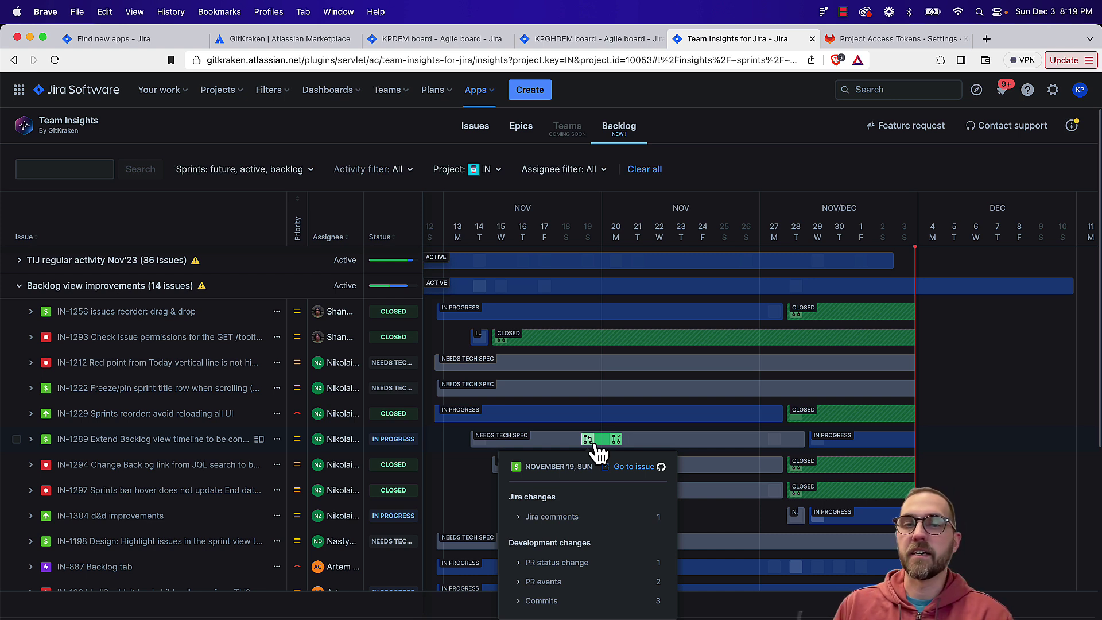
{"action": "left_click", "coordinate": [577, 554]}
{"action": "scroll", "coordinate": [578, 550], "scroll_direction": "down", "scroll_amount": 1}
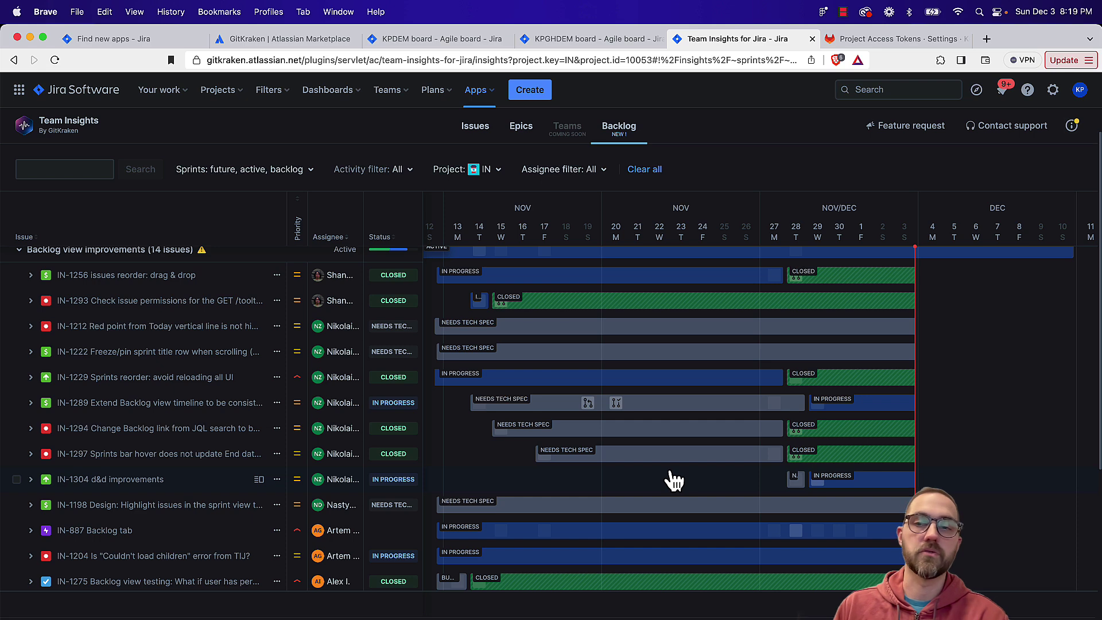
{"action": "scroll", "coordinate": [675, 481], "scroll_direction": "up", "scroll_amount": 1}
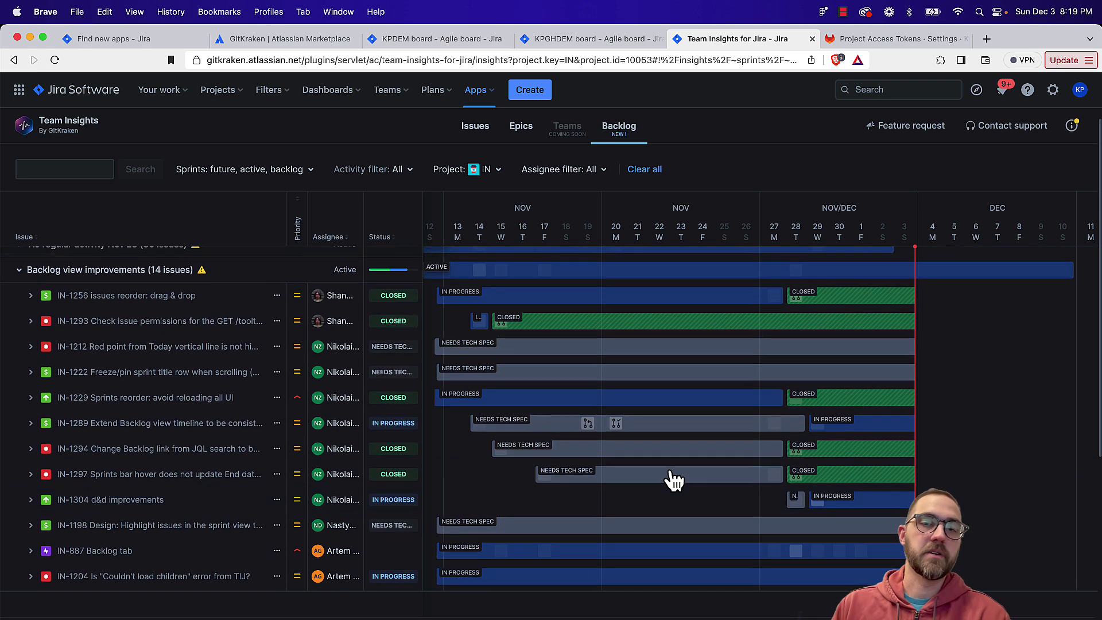